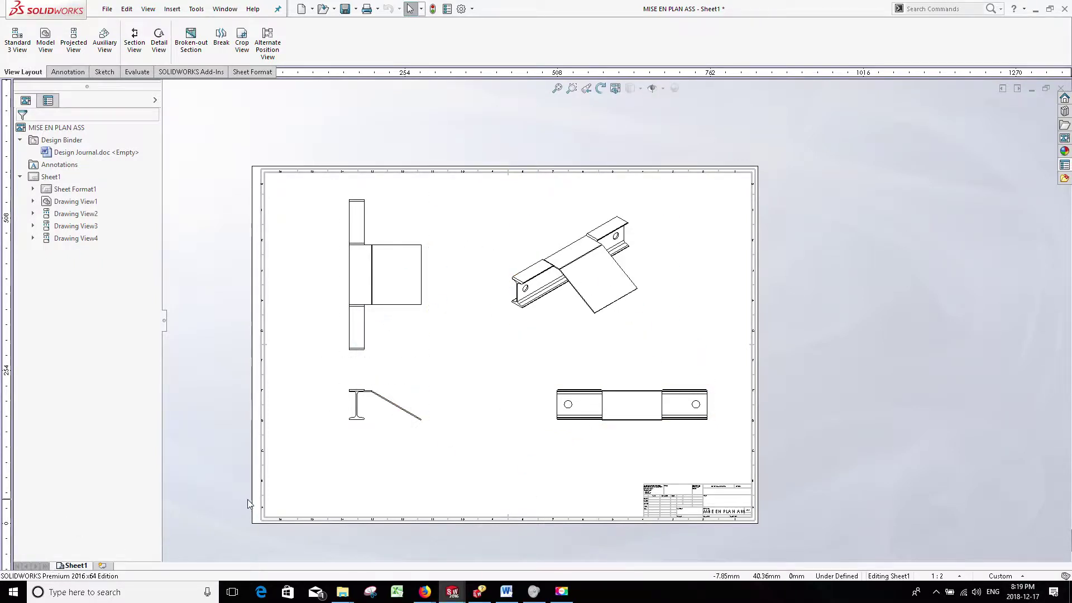
Add a second blank sheet, Sheet2, to the drawing
click(102, 566)
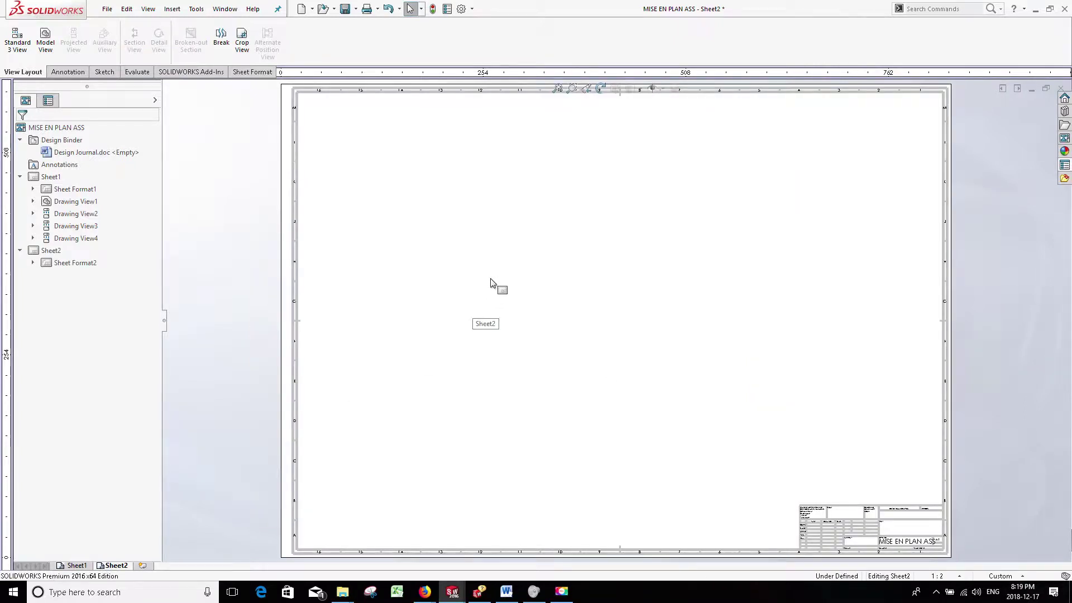
Place a single model view of the modifmep 2 part near Sheet2's top right
click(491, 283)
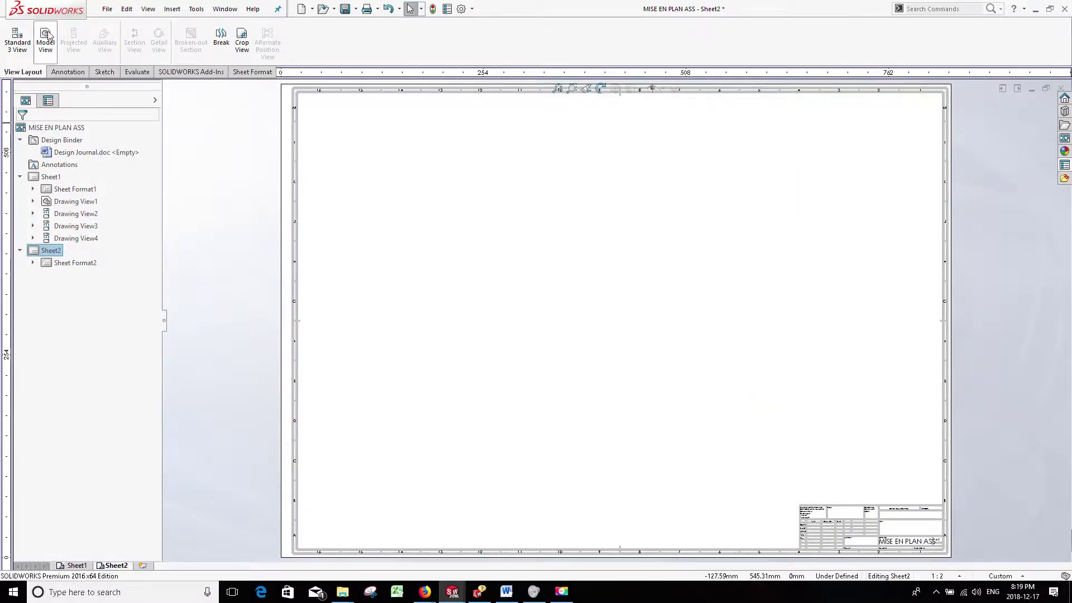
click(46, 36)
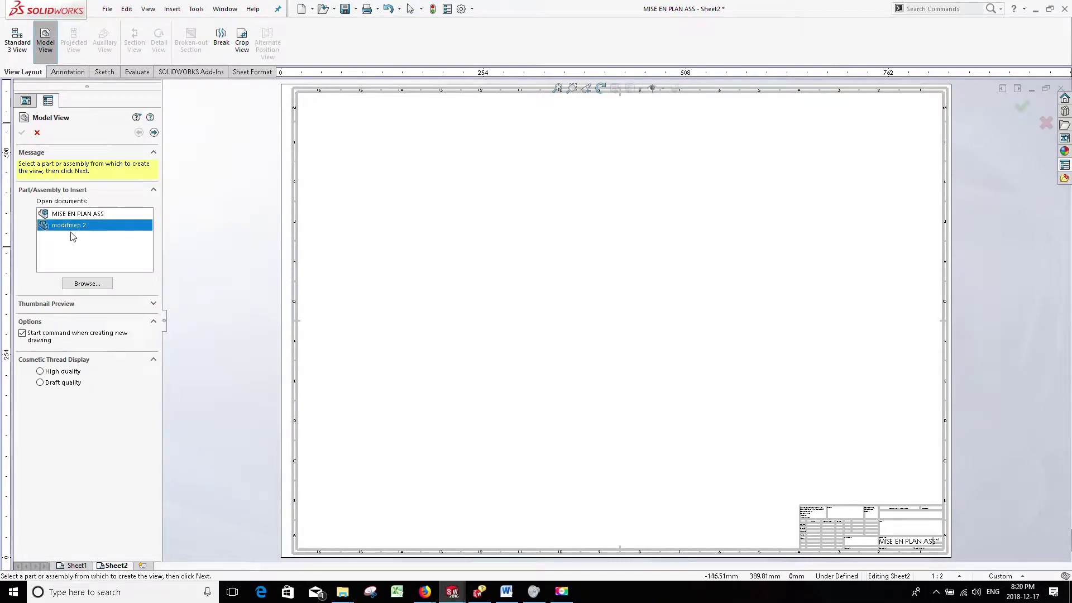
double_click(72, 226)
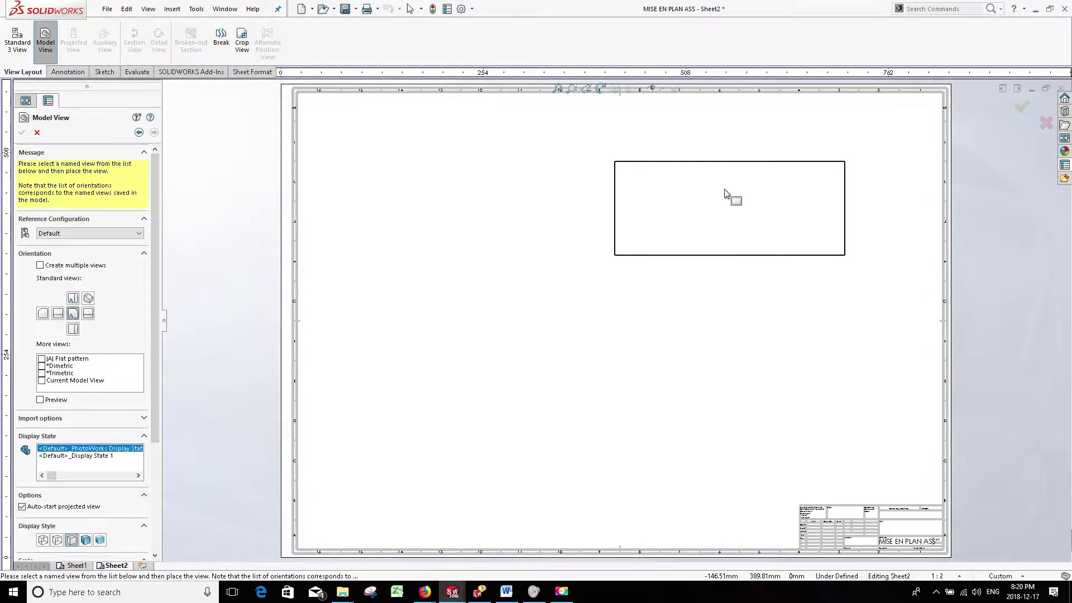
click(722, 184)
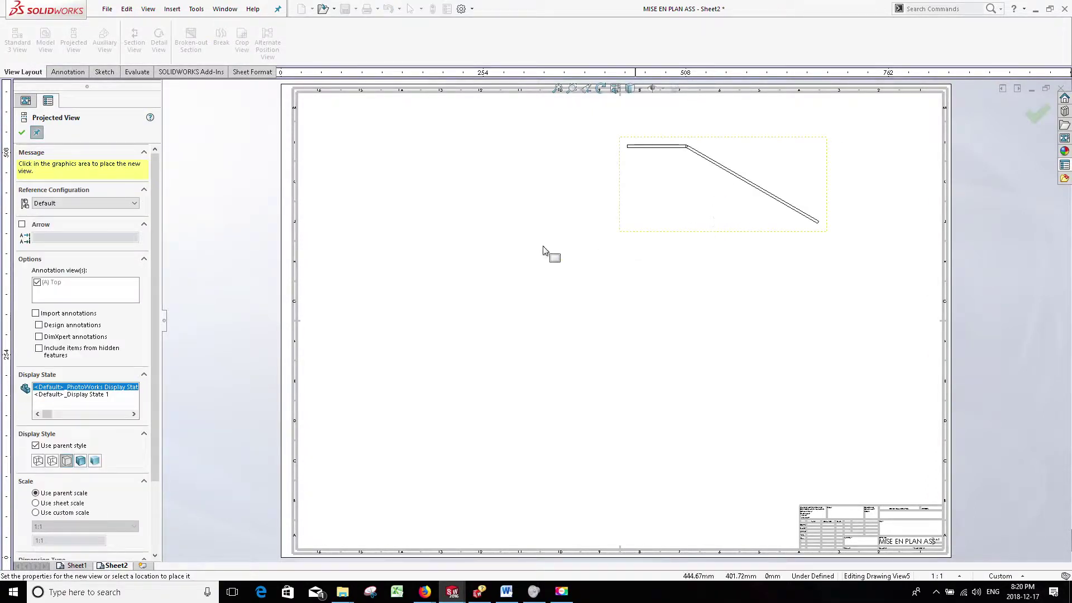
key(Escape)
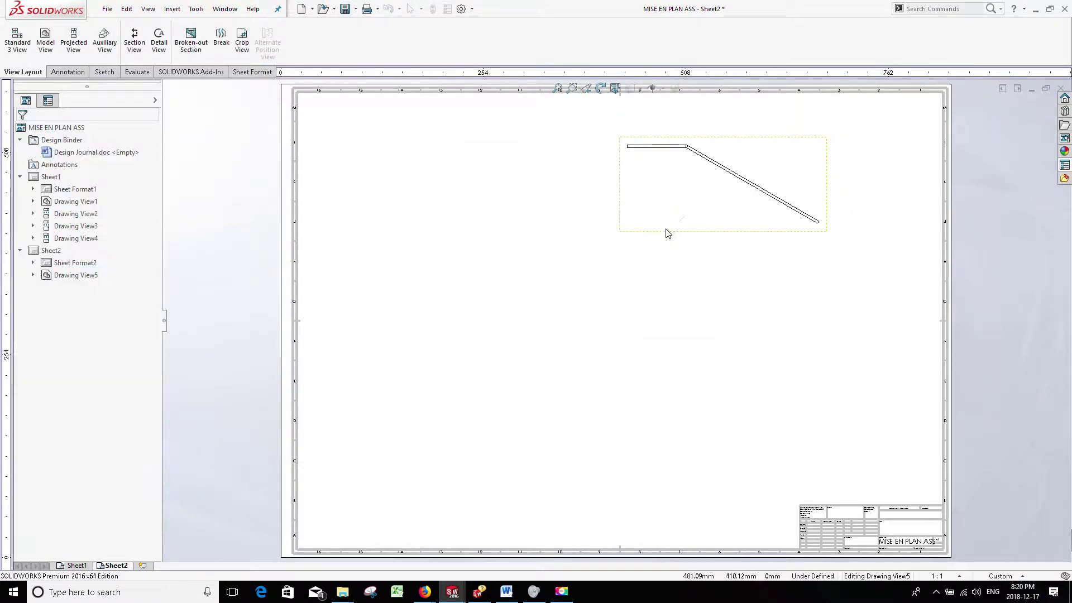
Set Drawing View5's orientation to Front after trying Top and Isometric
click(670, 235)
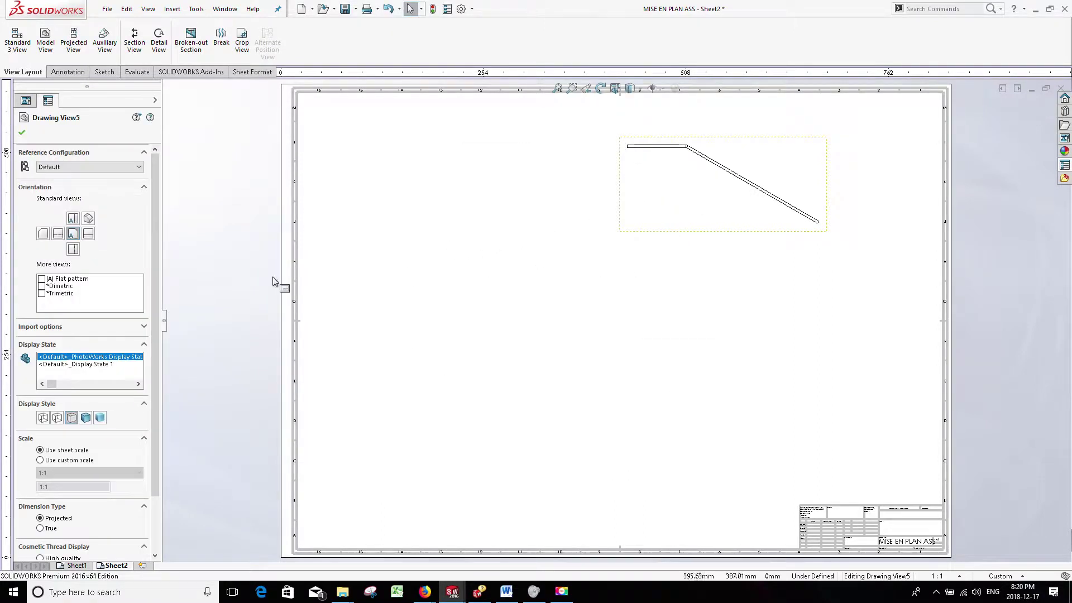
click(90, 238)
click(44, 232)
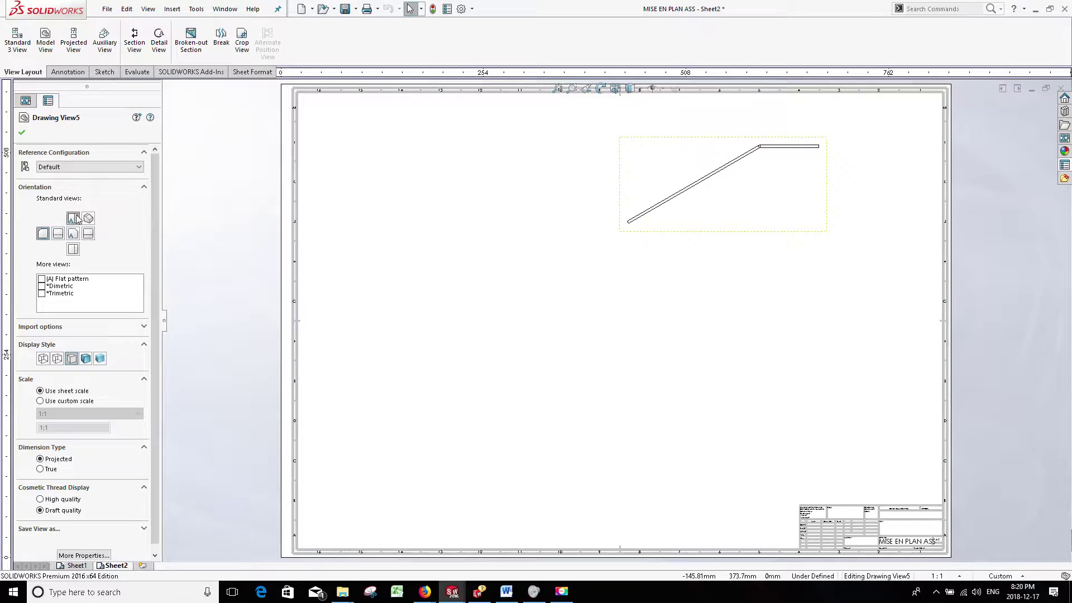
click(75, 218)
click(86, 223)
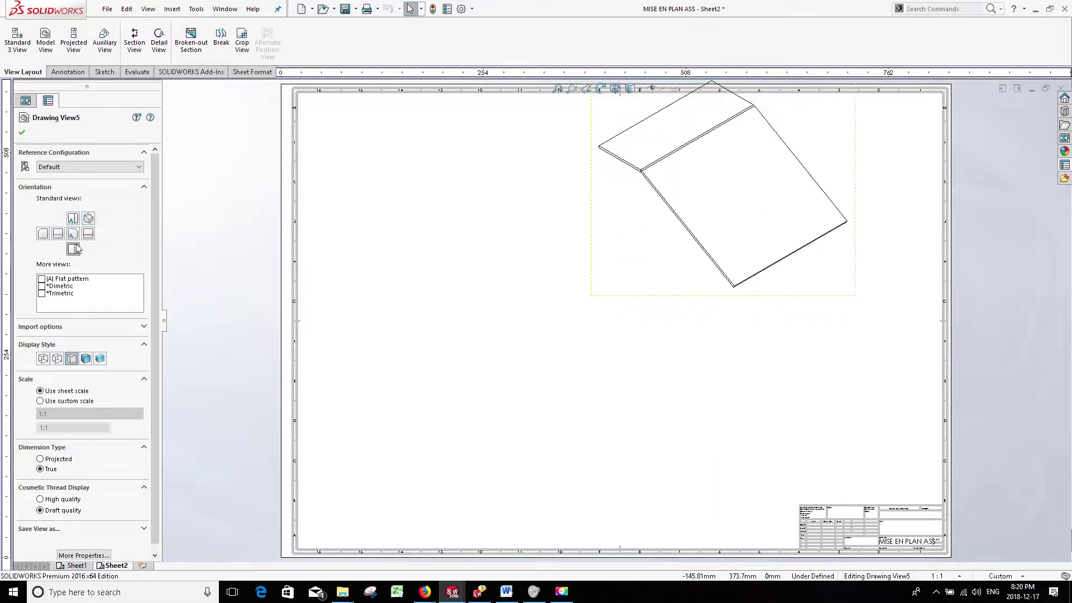
click(73, 249)
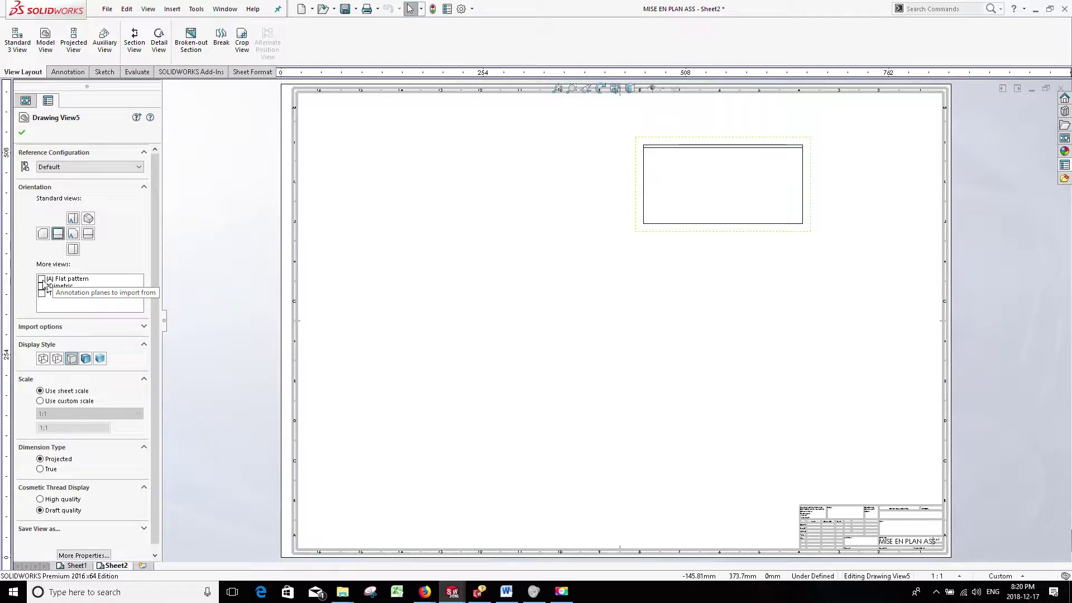
Switch Drawing View5 to the (A) Flat pattern view and confirm its settings
click(42, 279)
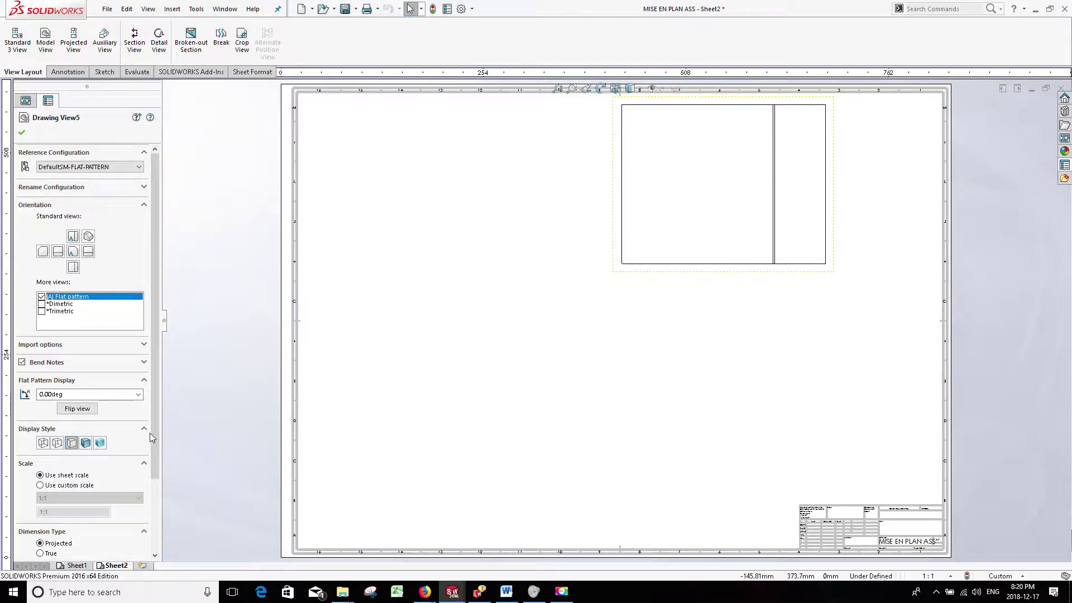
mouse_move(155, 440)
mouse_down()
mouse_move(148, 520)
mouse_move(151, 437)
mouse_up()
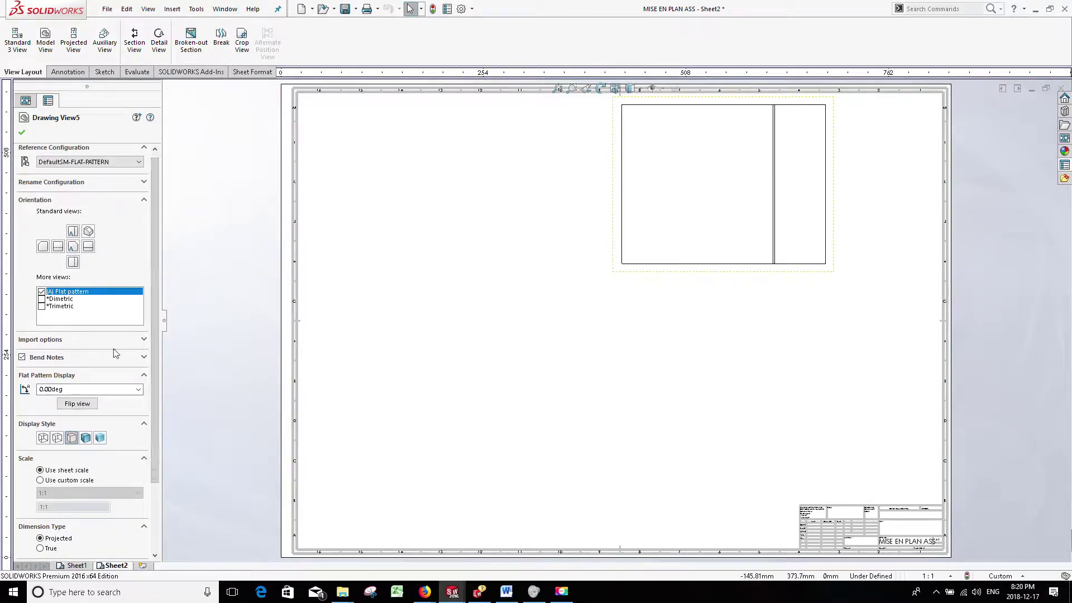
click(145, 339)
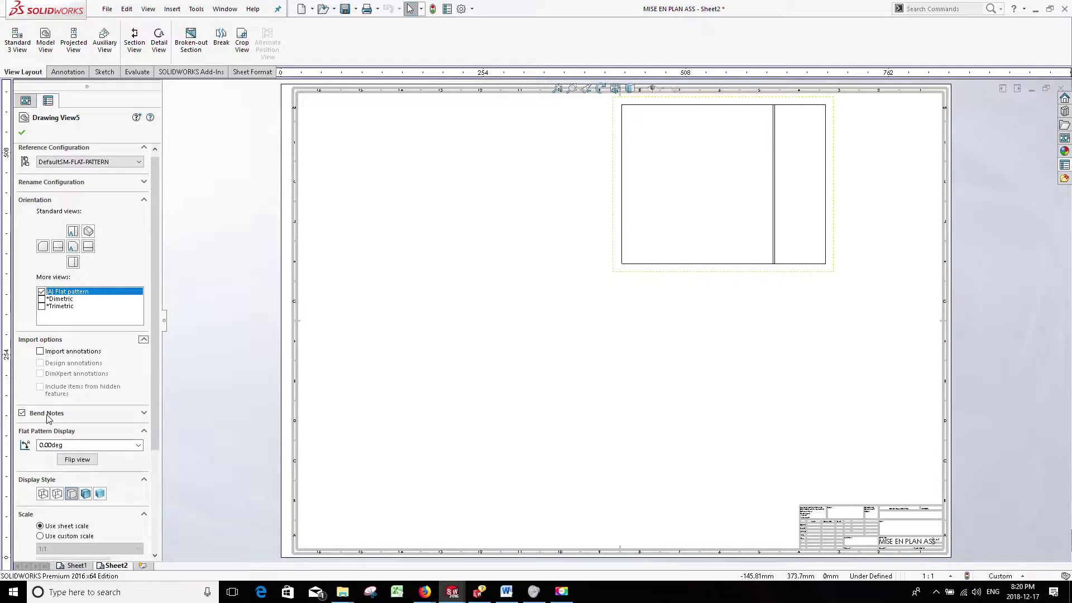
click(21, 132)
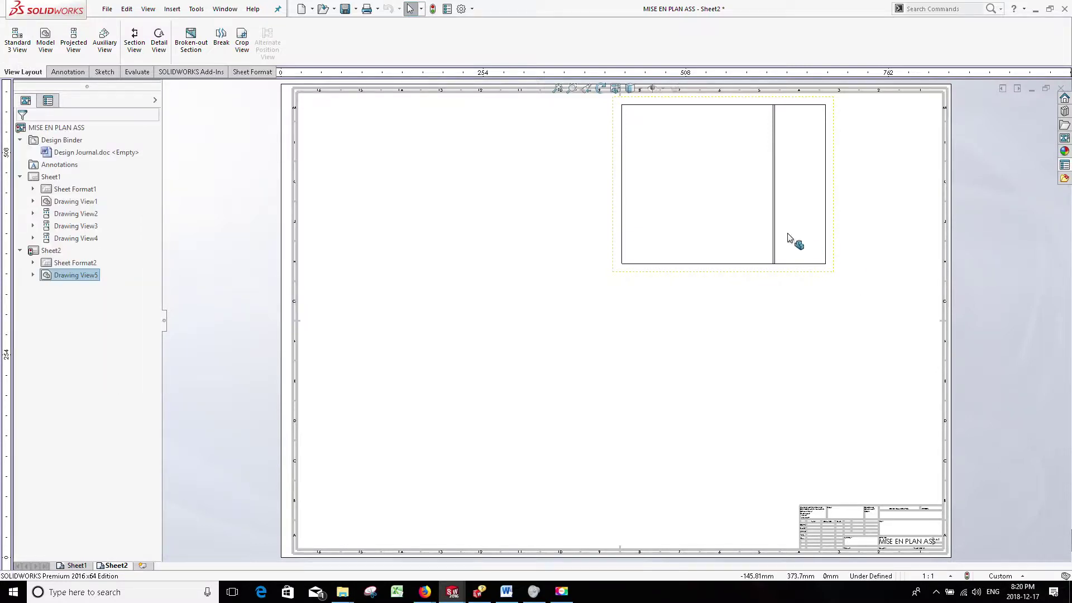
scroll(790, 252, down, 3)
Dimension the flat pattern's overall width as 255.77 below the view
scroll(804, 346, up, 2)
scroll(821, 397, up, 2)
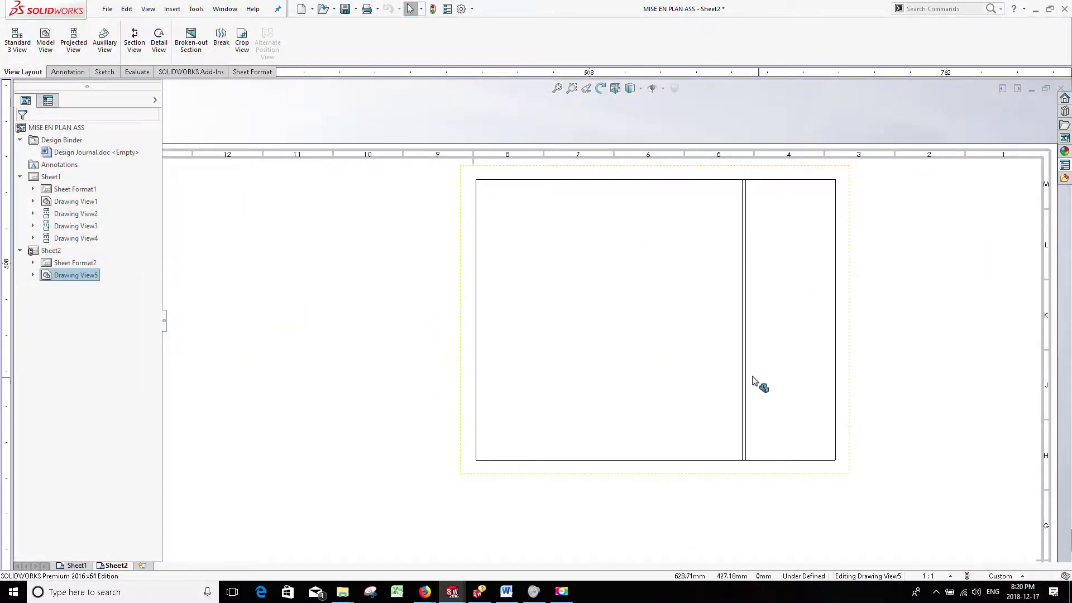
click(50, 73)
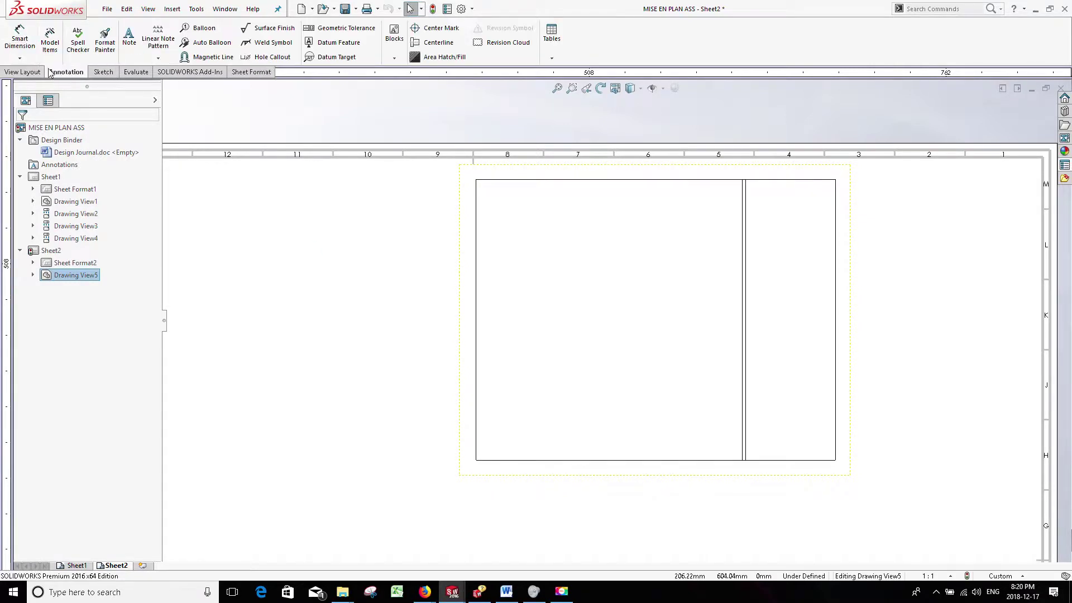
click(21, 42)
click(835, 351)
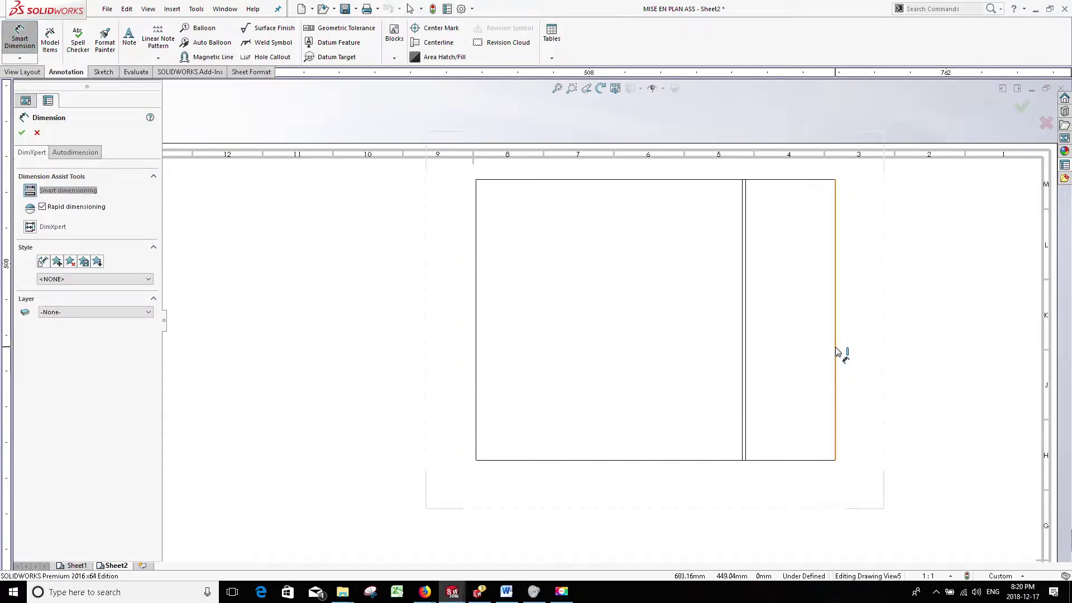
click(475, 371)
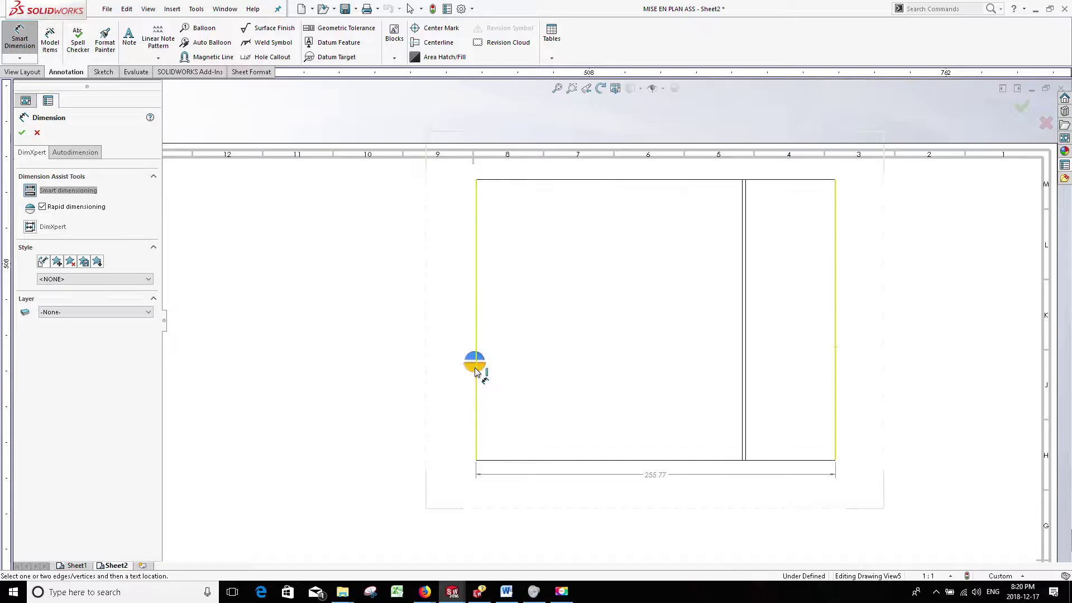
click(652, 503)
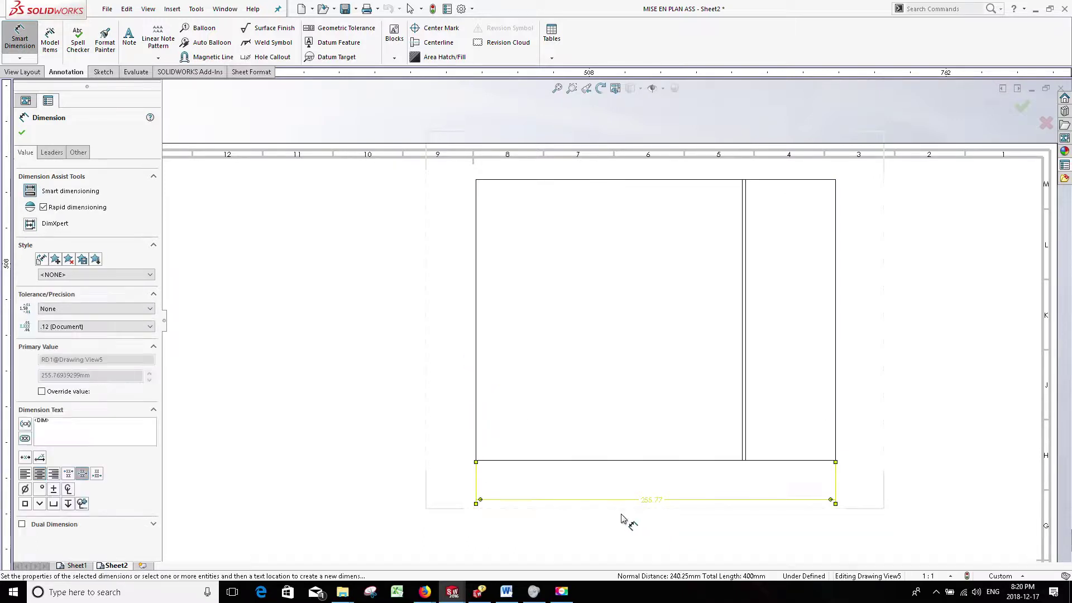
key(Escape)
Select the 255.77 dimension, pan to see the whole flat pattern, then clear the selection
scroll(626, 514, up, 3)
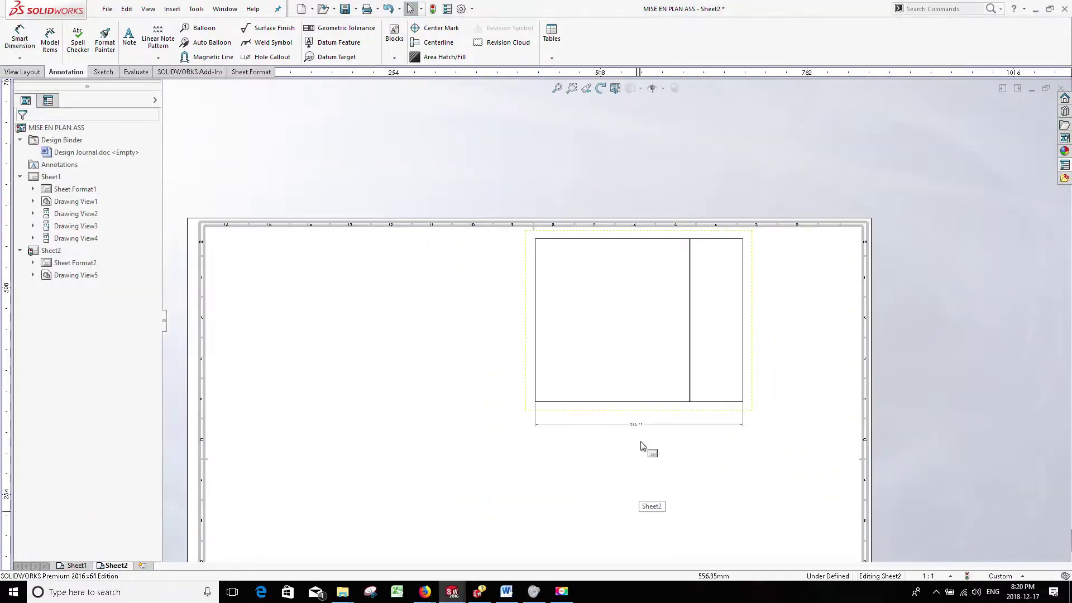
click(624, 431)
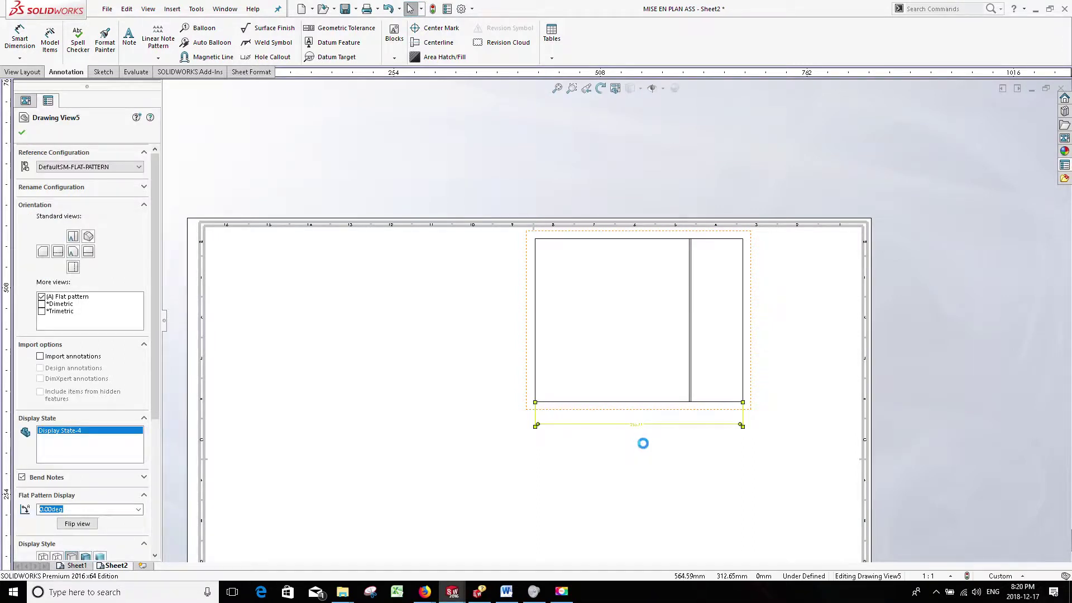
scroll(632, 408, down, 3)
scroll(632, 408, up, 3)
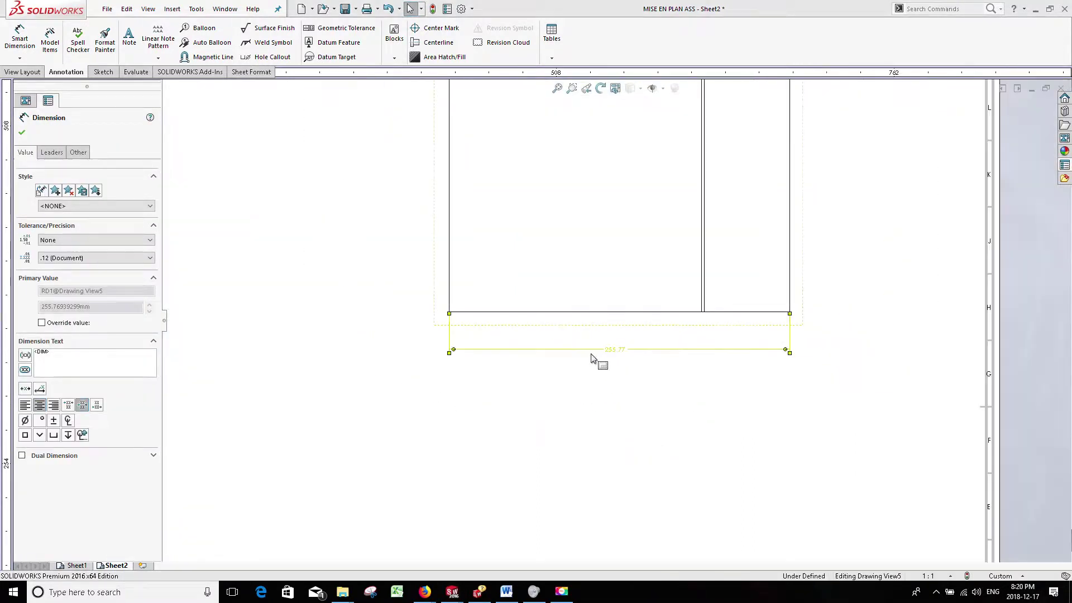
middle_drag(575, 335, 683, 387)
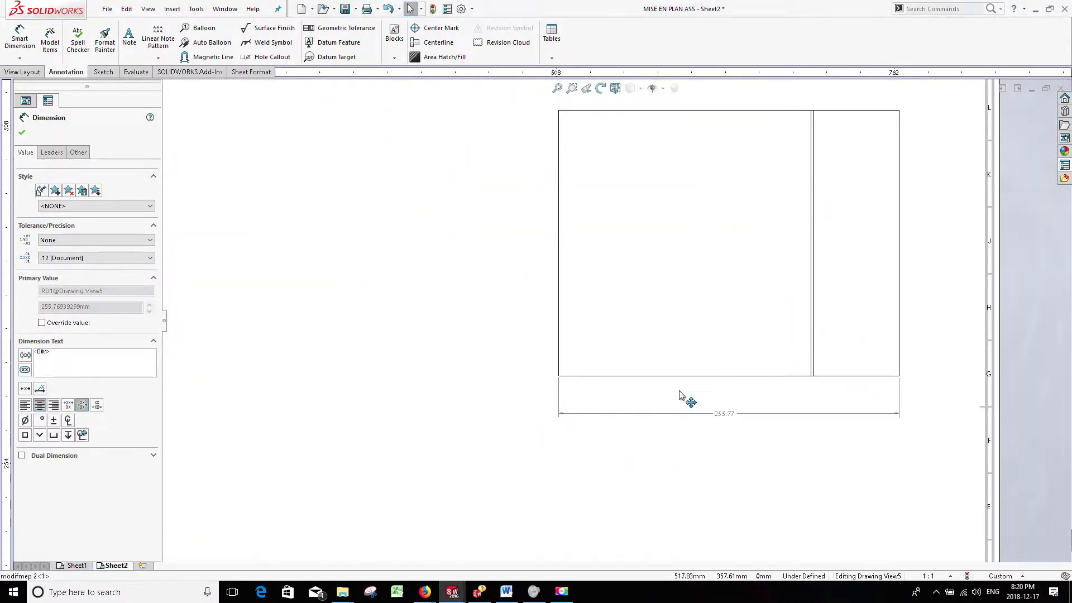
click(627, 385)
scroll(567, 379, up, 3)
click(542, 398)
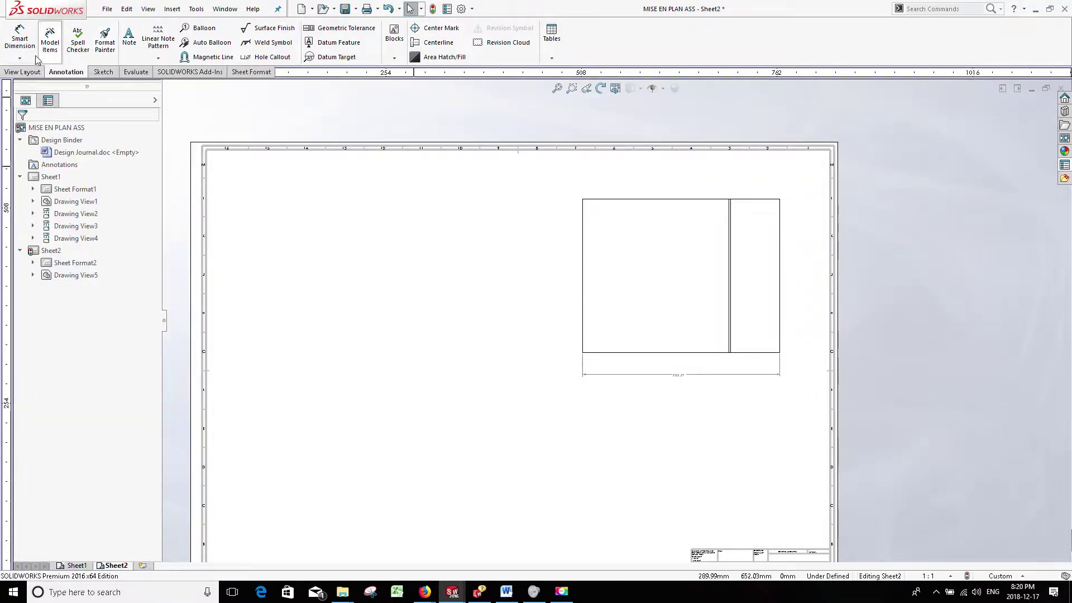
Insert three standard views of modifmep 2 on Sheet2
click(22, 72)
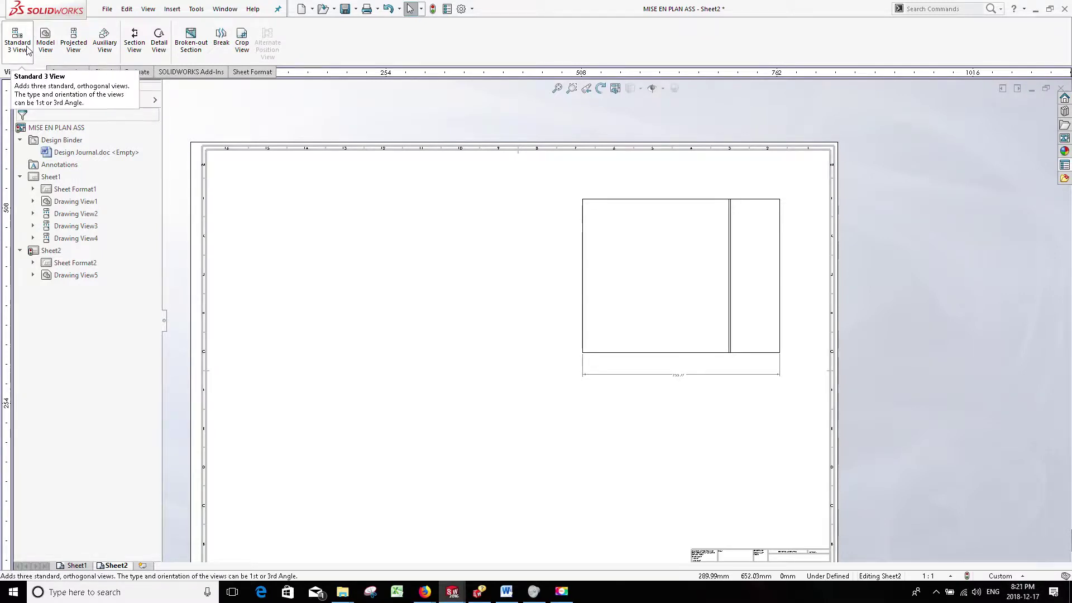
click(28, 50)
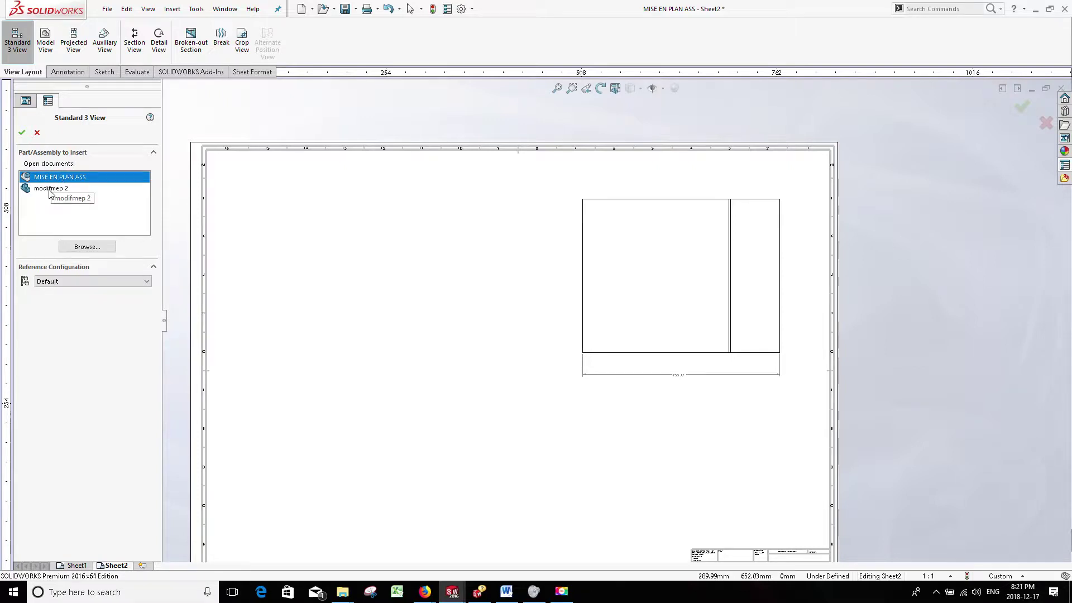
click(51, 190)
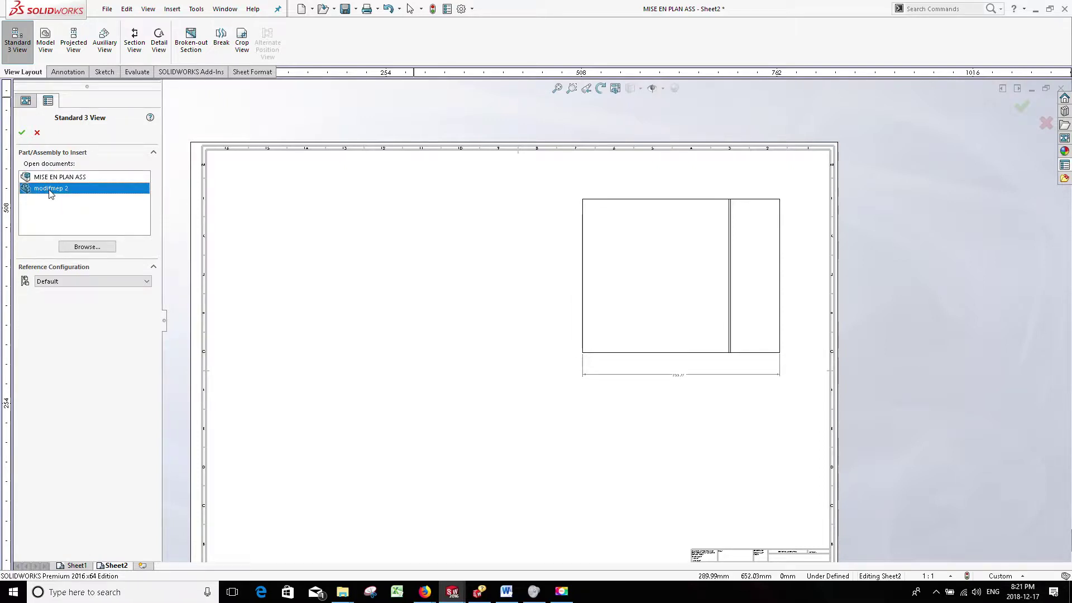
double_click(50, 192)
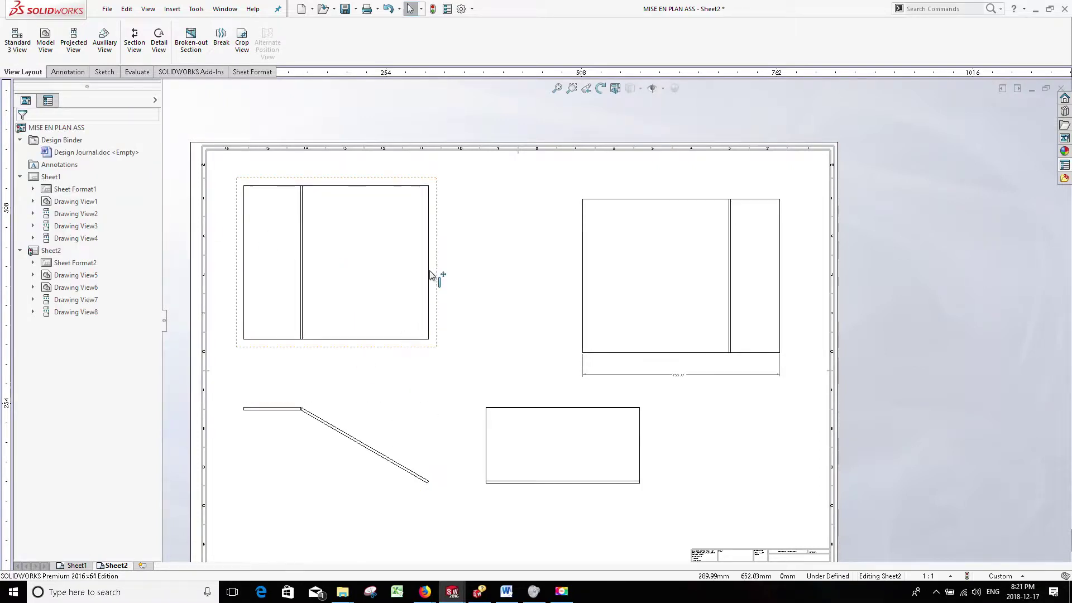
Move the bent side view lower and the bottom-right view further right
click(435, 487)
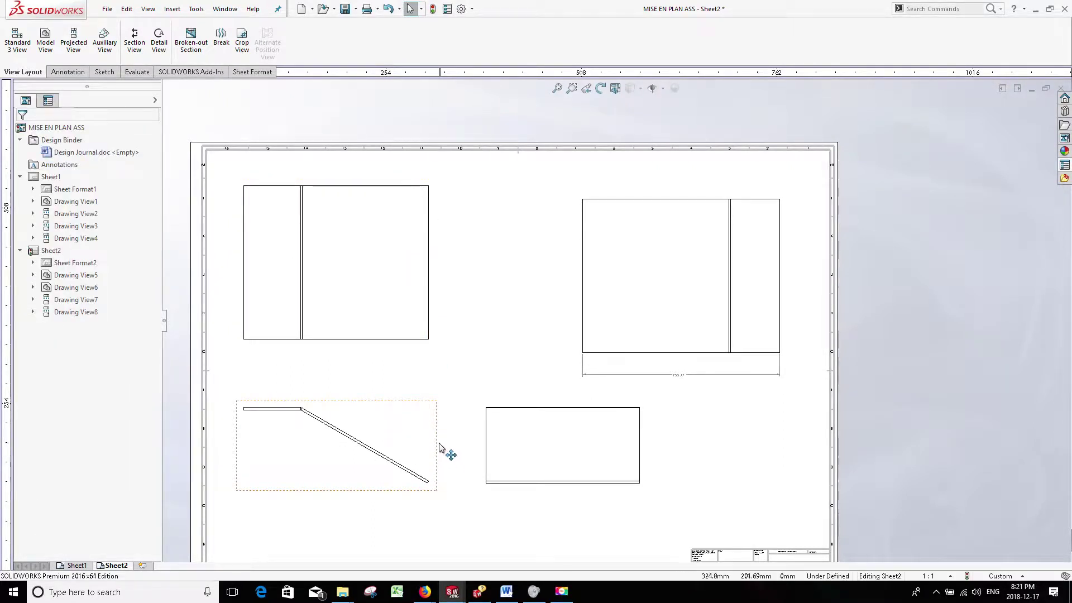
drag(440, 484, 618, 511)
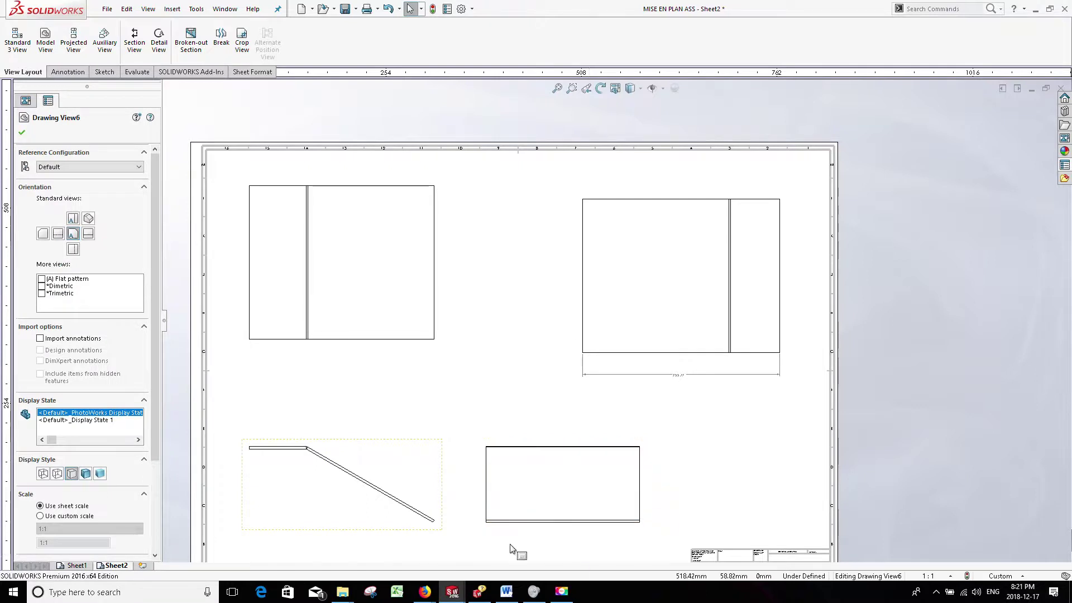
drag(651, 489, 747, 495)
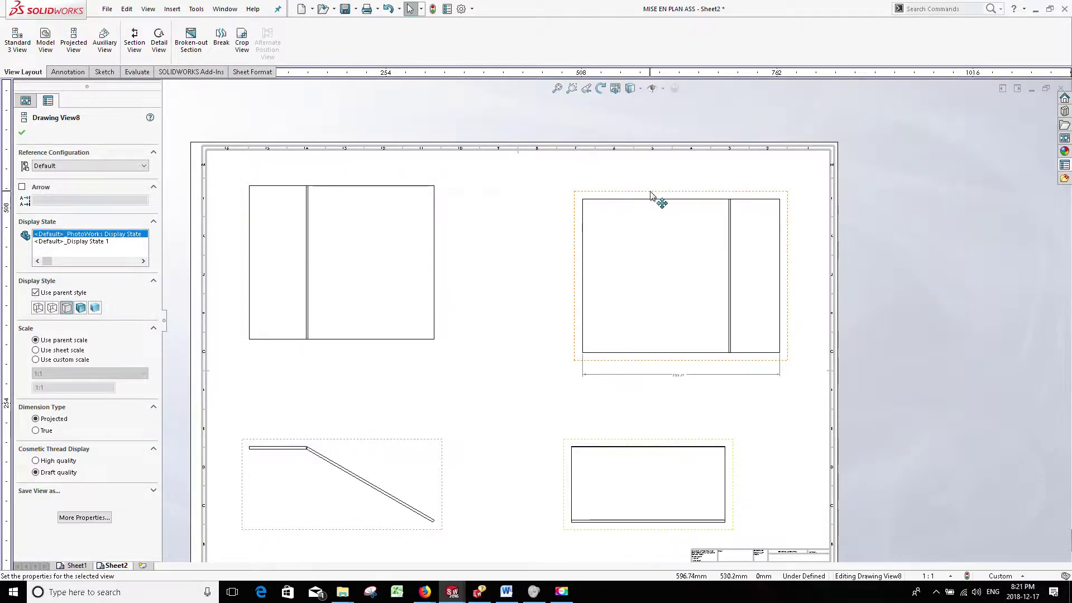
Add a 240.25 width dimension below the top-left rectangular view
click(416, 313)
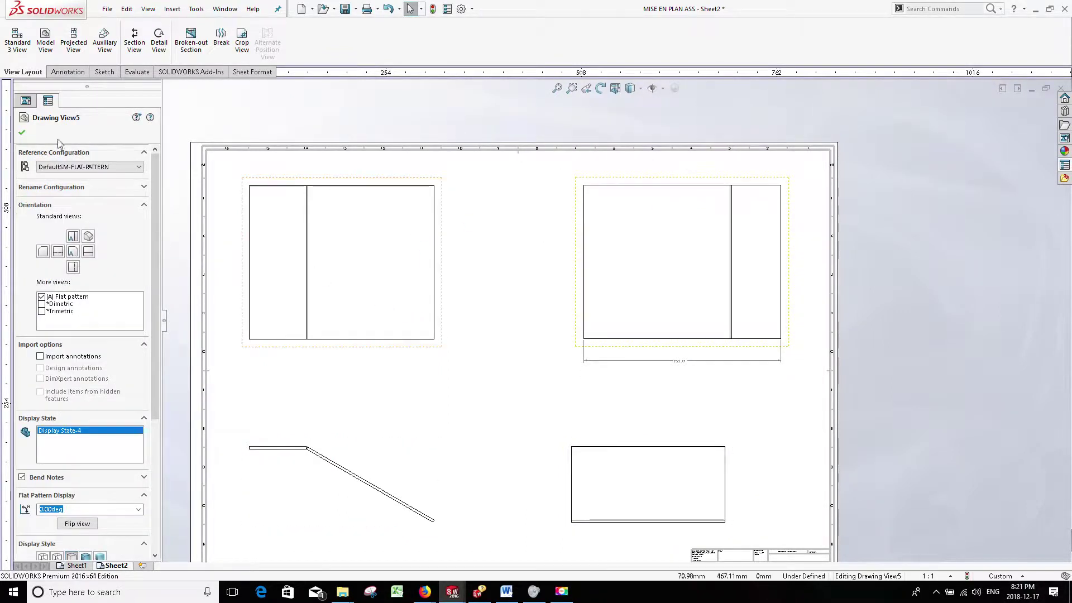
click(66, 72)
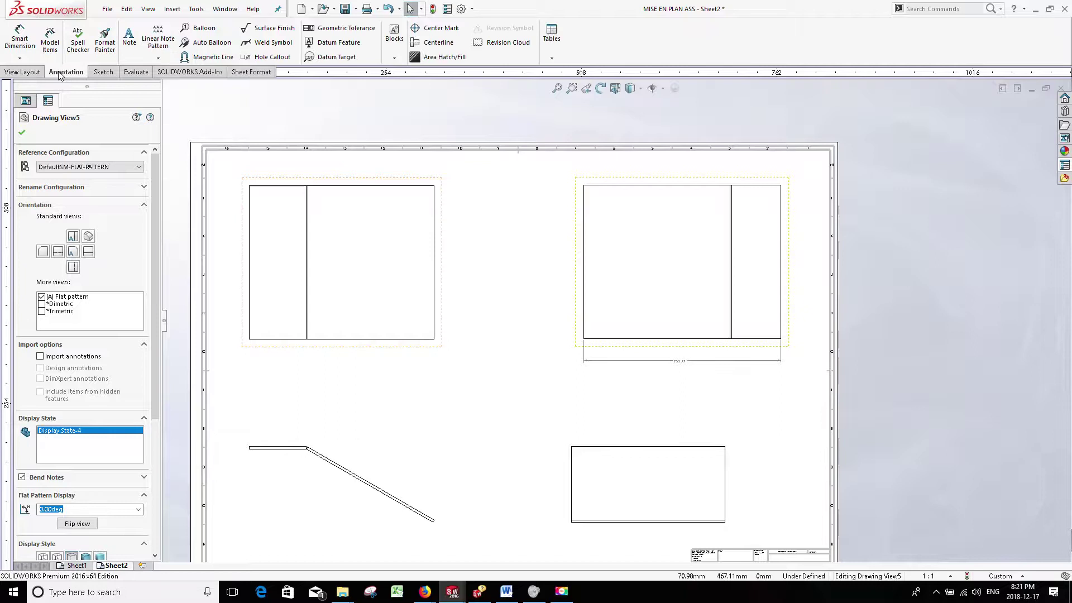
click(21, 39)
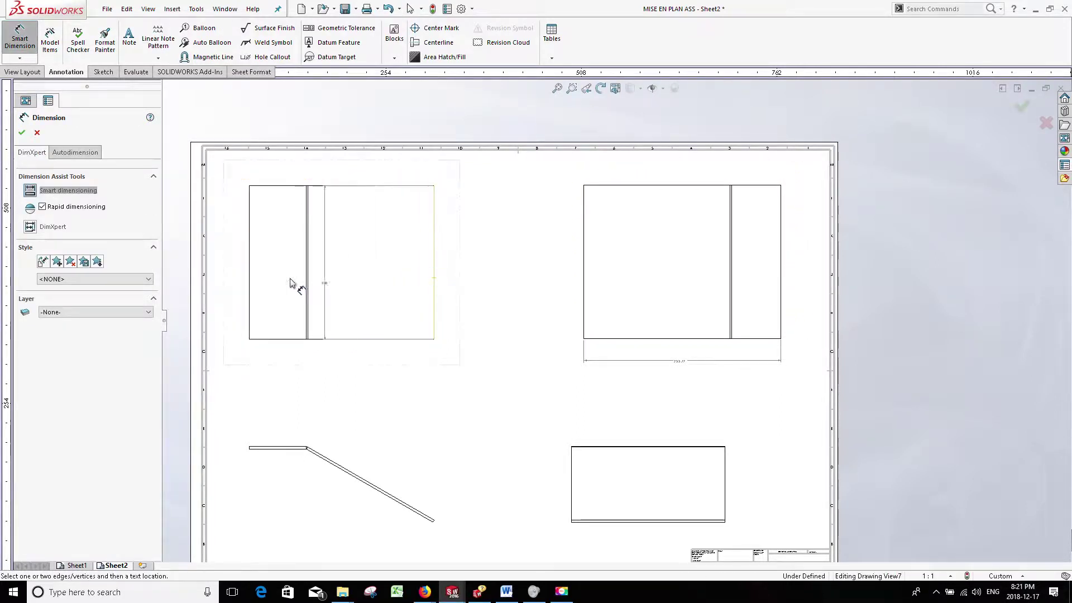
click(250, 267)
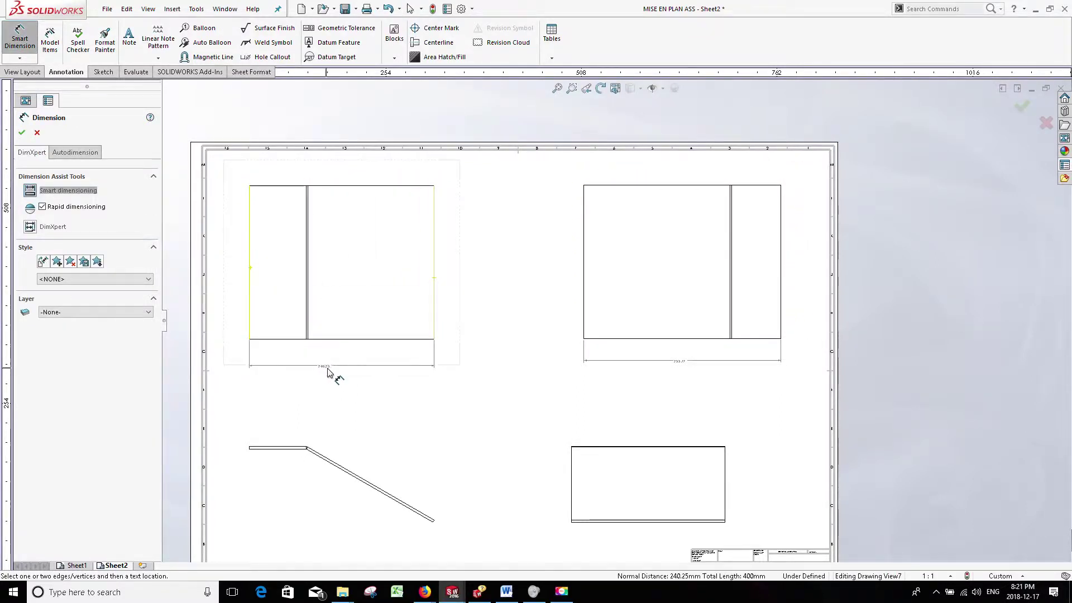
click(328, 373)
scroll(357, 369, down, 3)
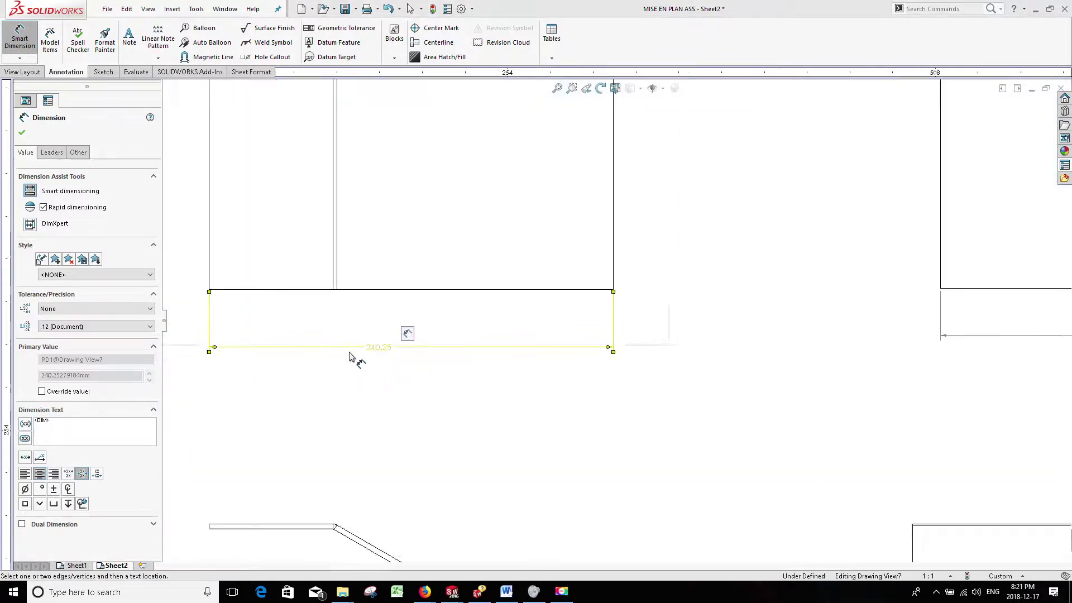
scroll(391, 360, up, 2)
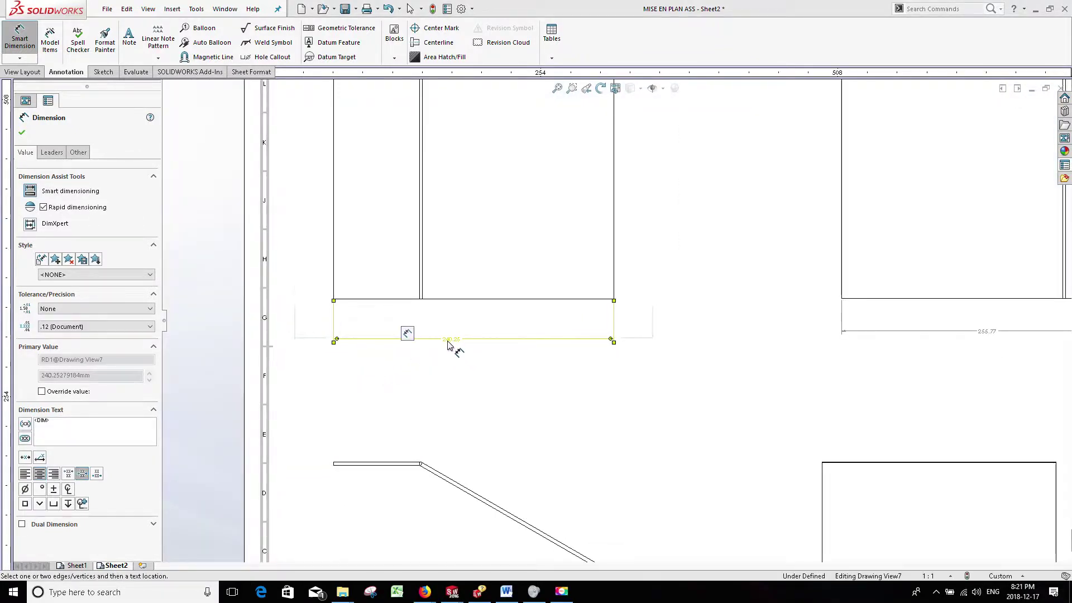
scroll(838, 391, up, 2)
scroll(857, 374, down, 3)
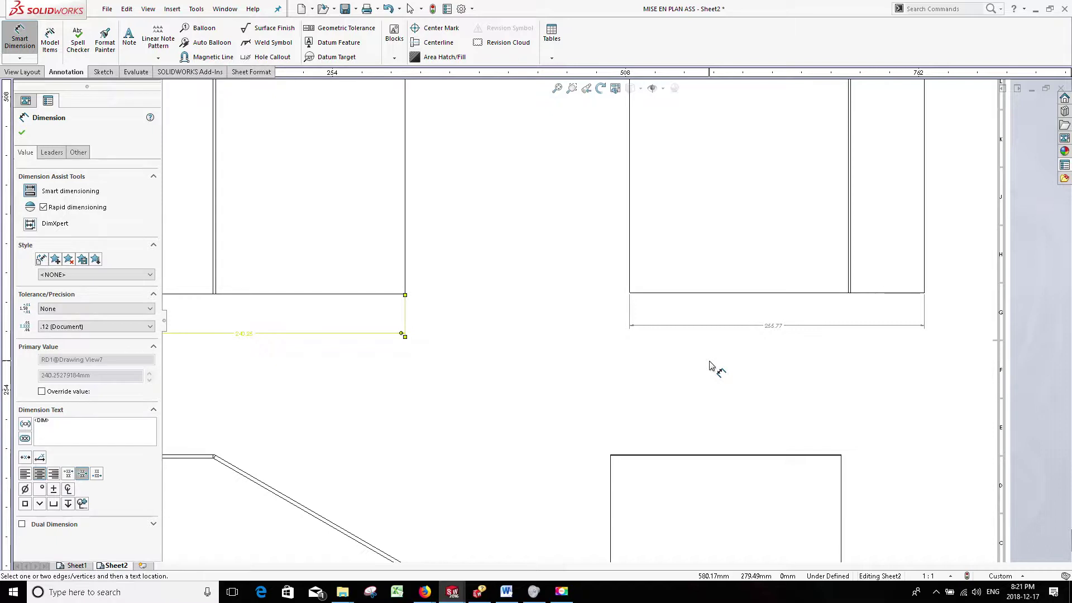
scroll(709, 365, up, 2)
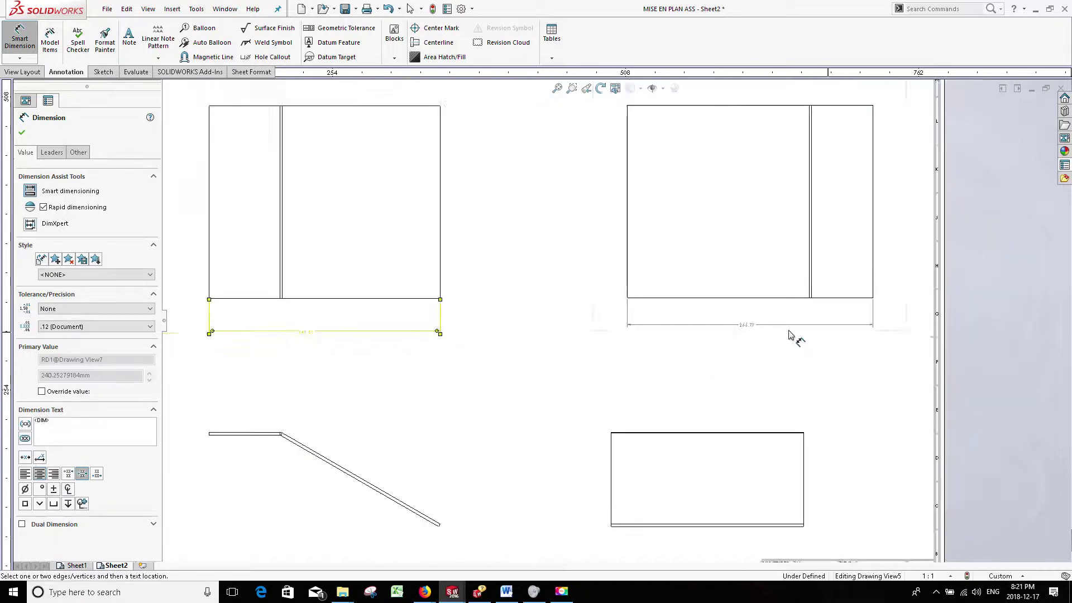
scroll(726, 363, up, 3)
scroll(677, 391, up, 1)
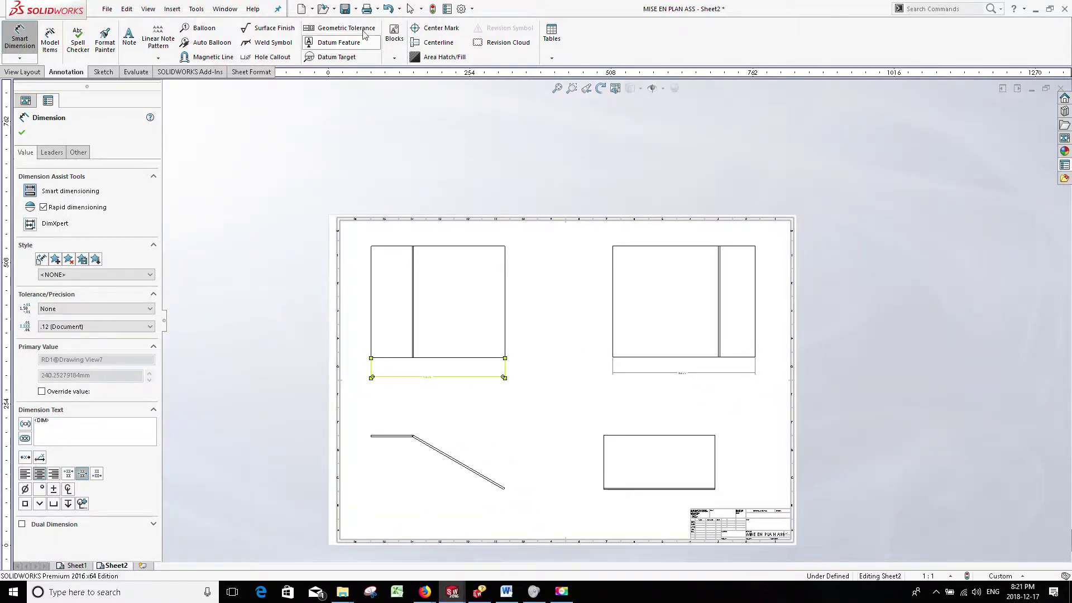
Place a VUE DÉPLIÉ note below the flat pattern view
click(129, 43)
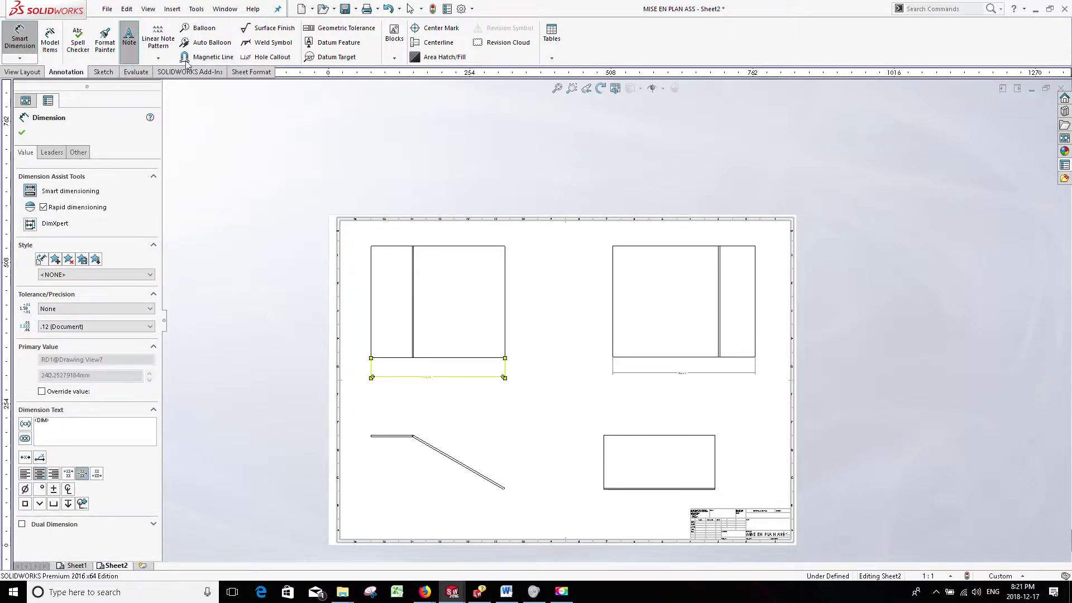
scroll(700, 404, down, 3)
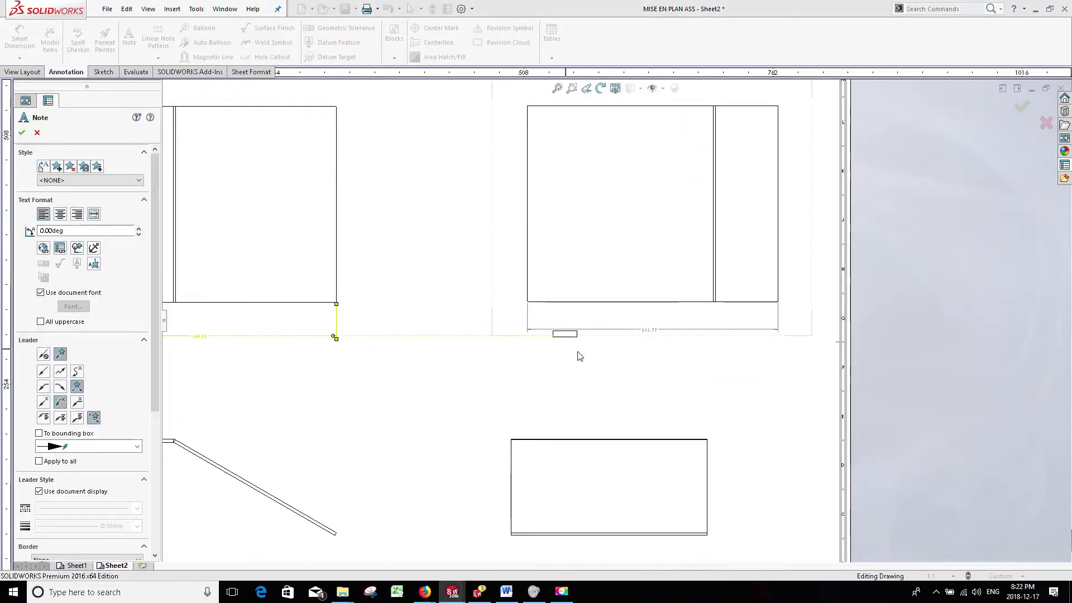
click(624, 352)
text(VUE DE FACE)
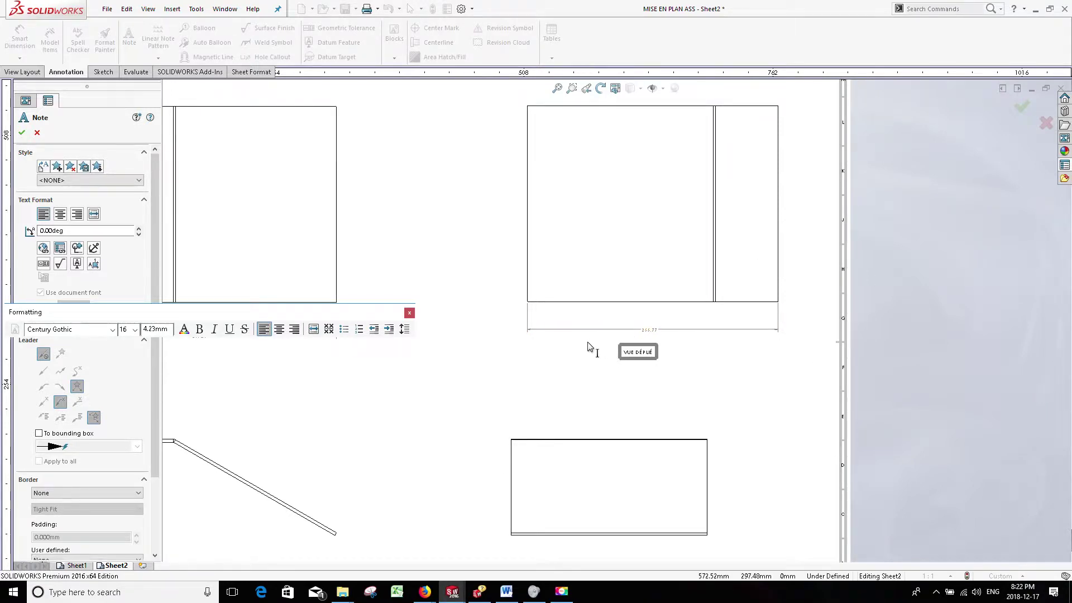
click(609, 347)
key(Escape)
drag(635, 357, 643, 360)
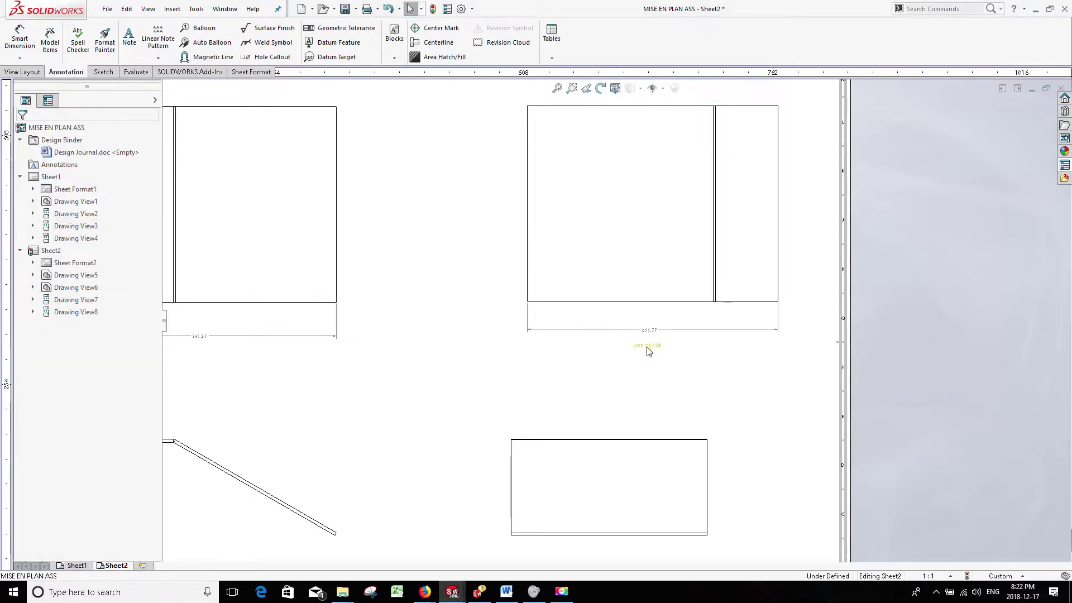
Enlarge the VUE DÉPLIÉ label to font size 28 and centre it under the view
double_click(648, 355)
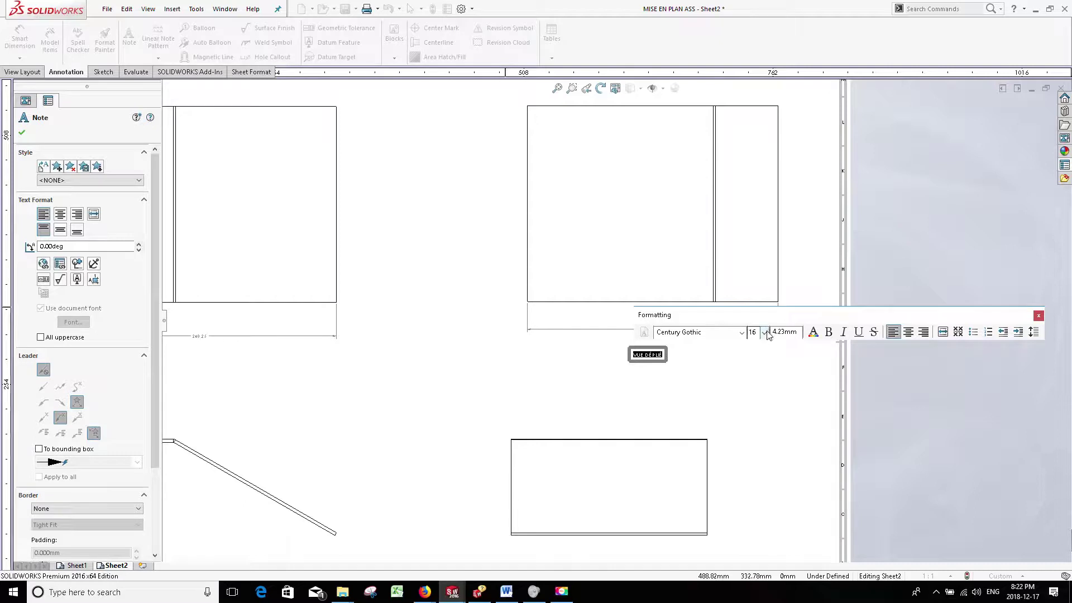
click(764, 332)
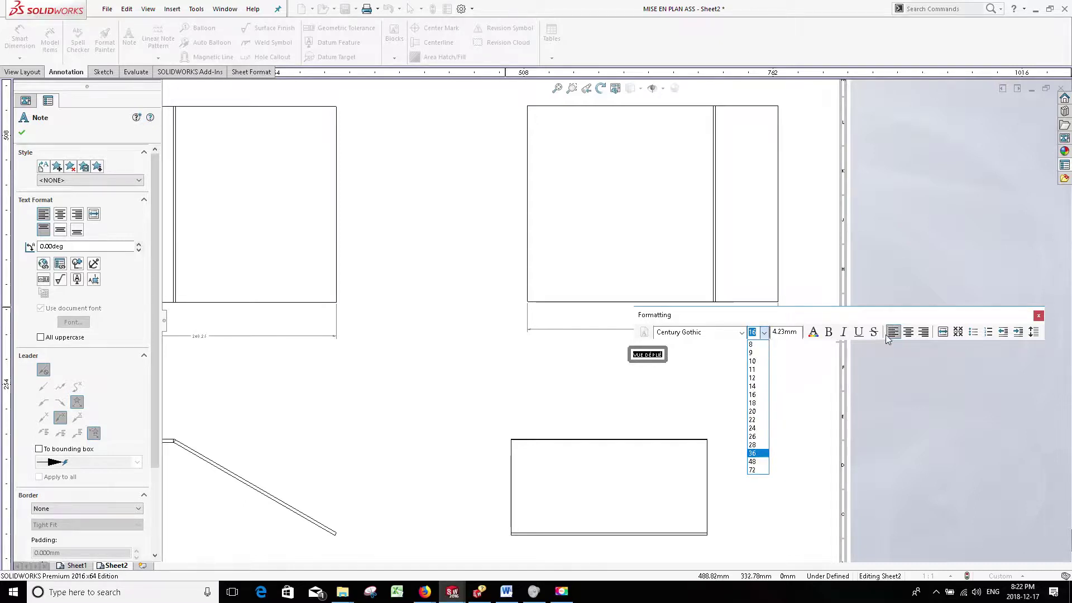
click(758, 445)
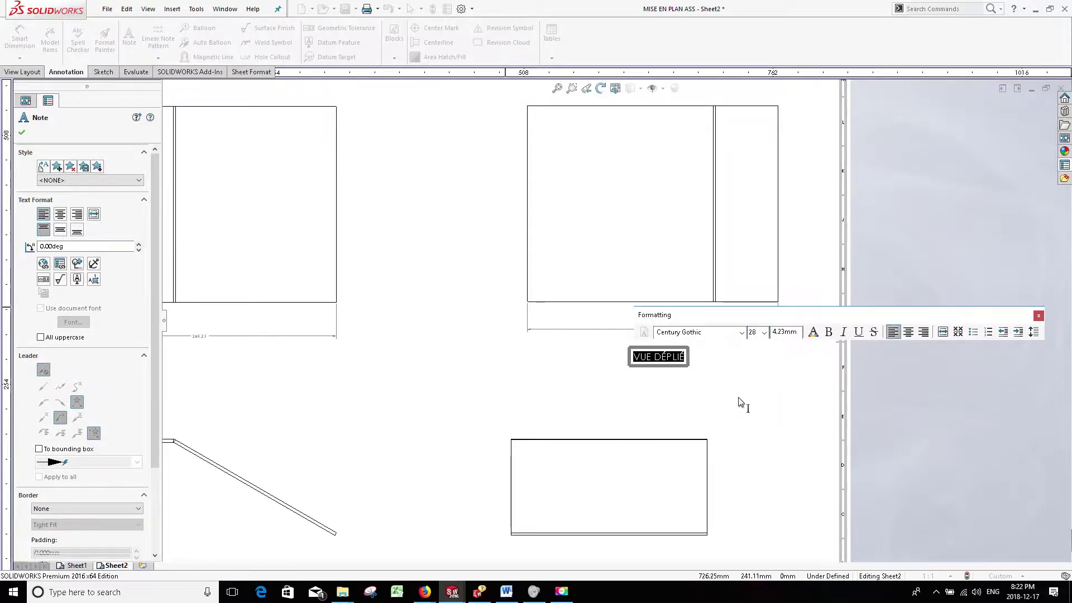
click(744, 402)
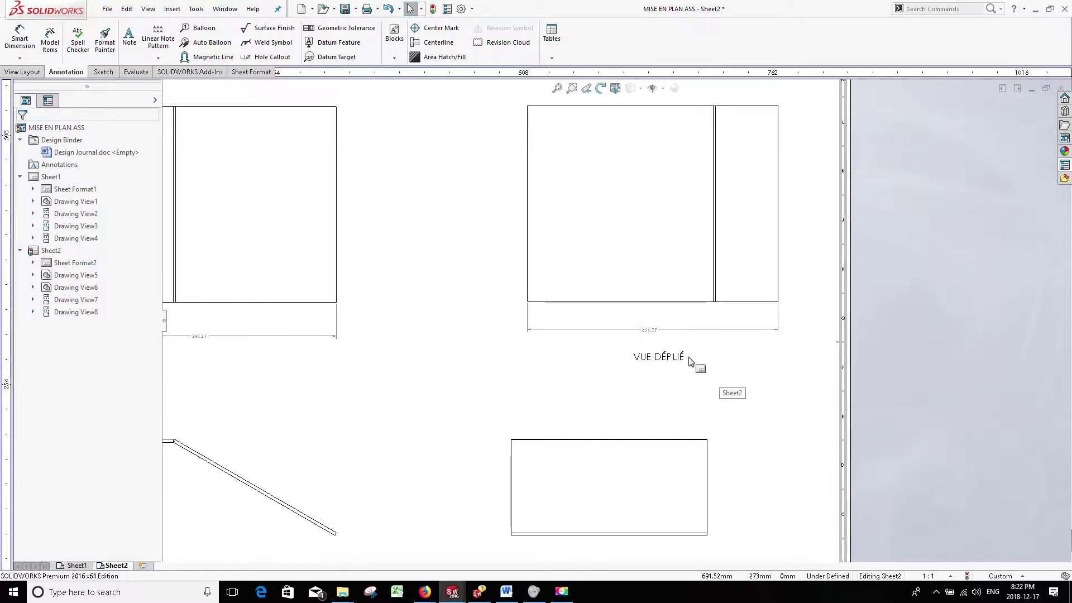
drag(660, 364, 641, 358)
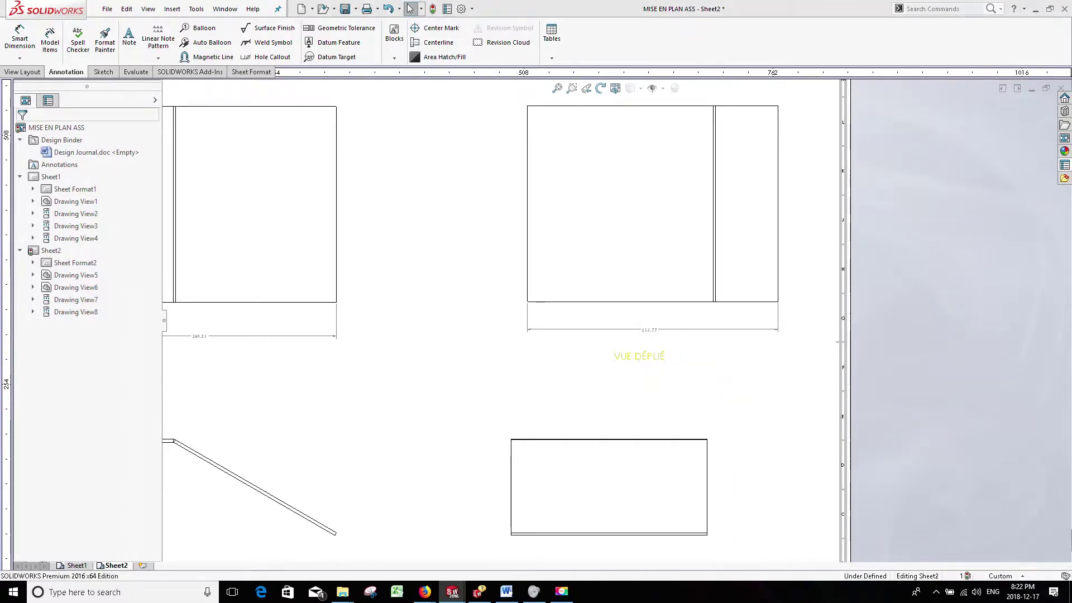
click(641, 364)
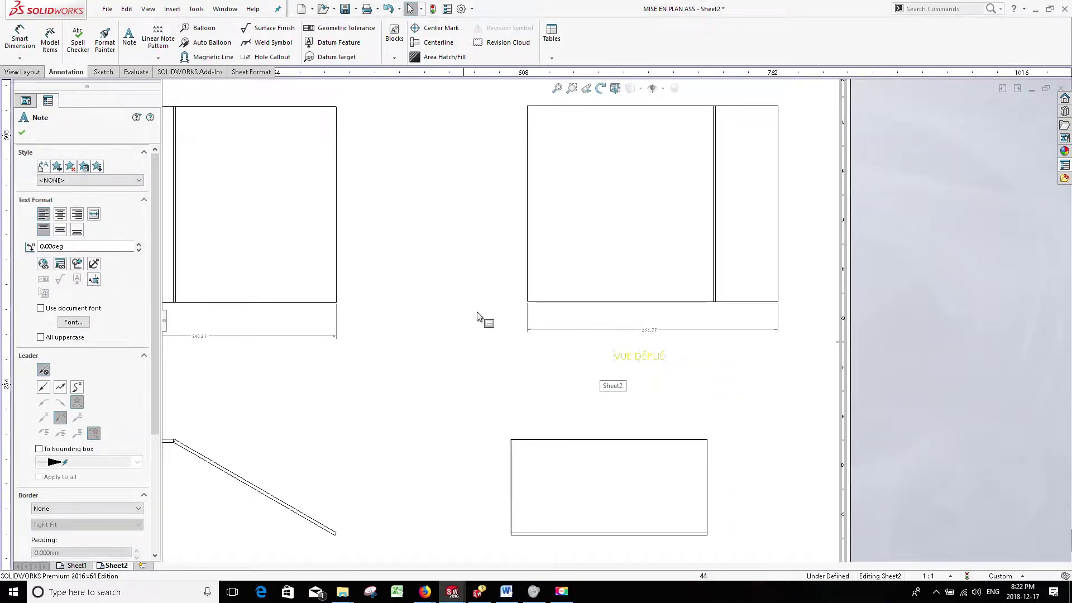
click(132, 42)
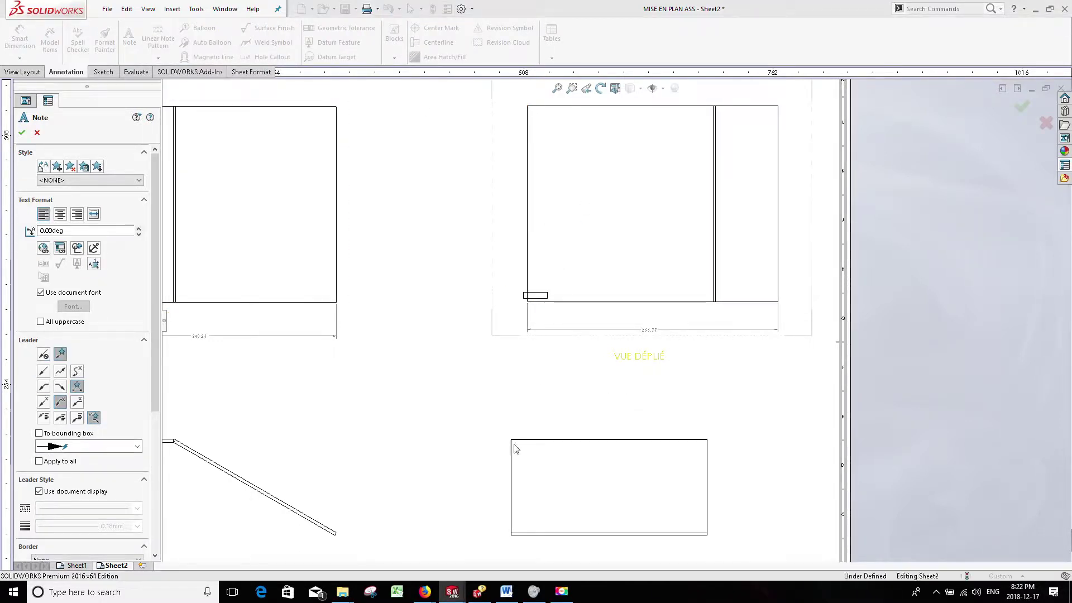
Place and then abandon an empty leader note beside the top-left view
mouse_move(283, 449)
middle_down()
mouse_move(502, 433)
mouse_move(497, 468)
middle_up()
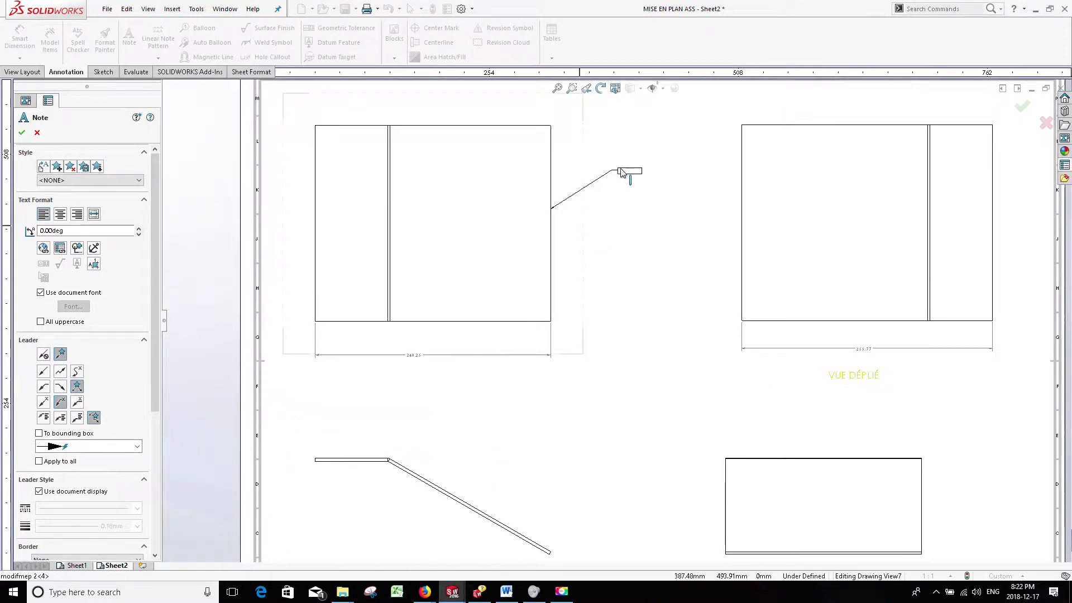
click(623, 171)
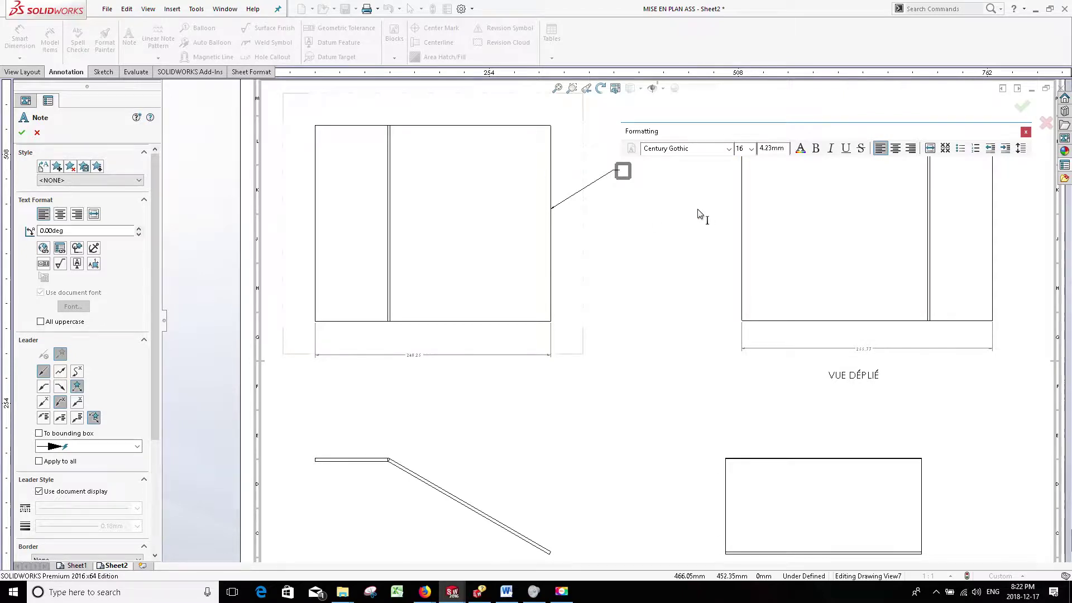
click(642, 196)
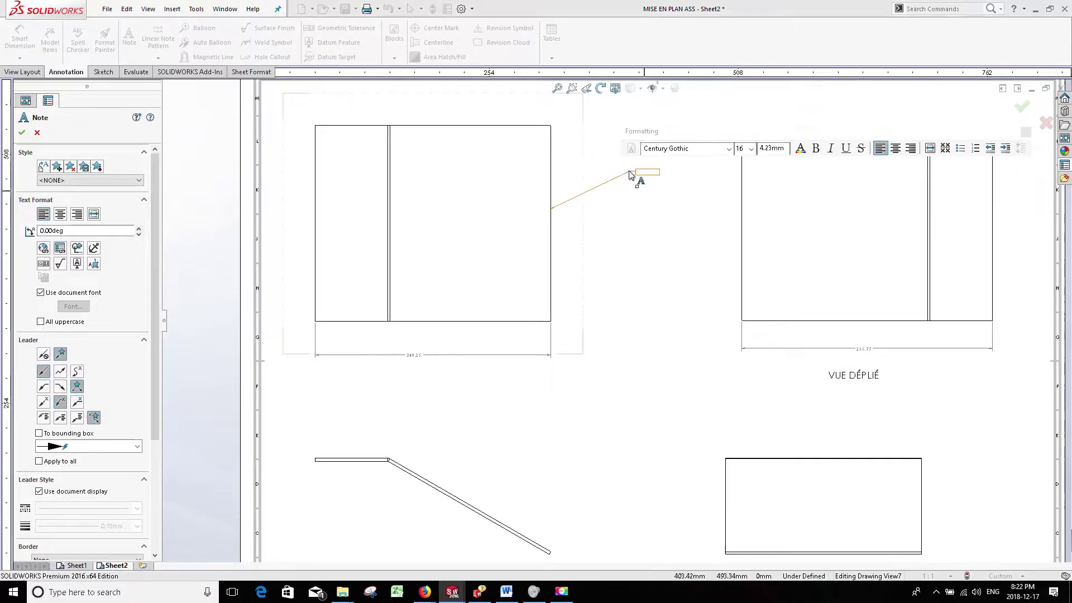
key(Escape)
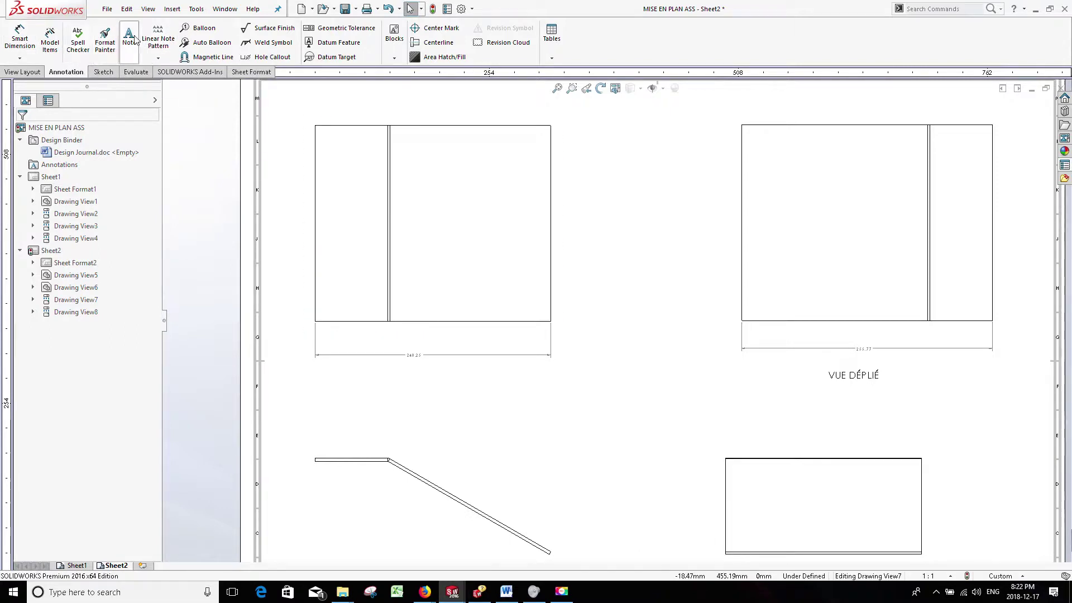
Add a VUE DE DESSUS note below the top-left view's 240.25 dimension
click(129, 38)
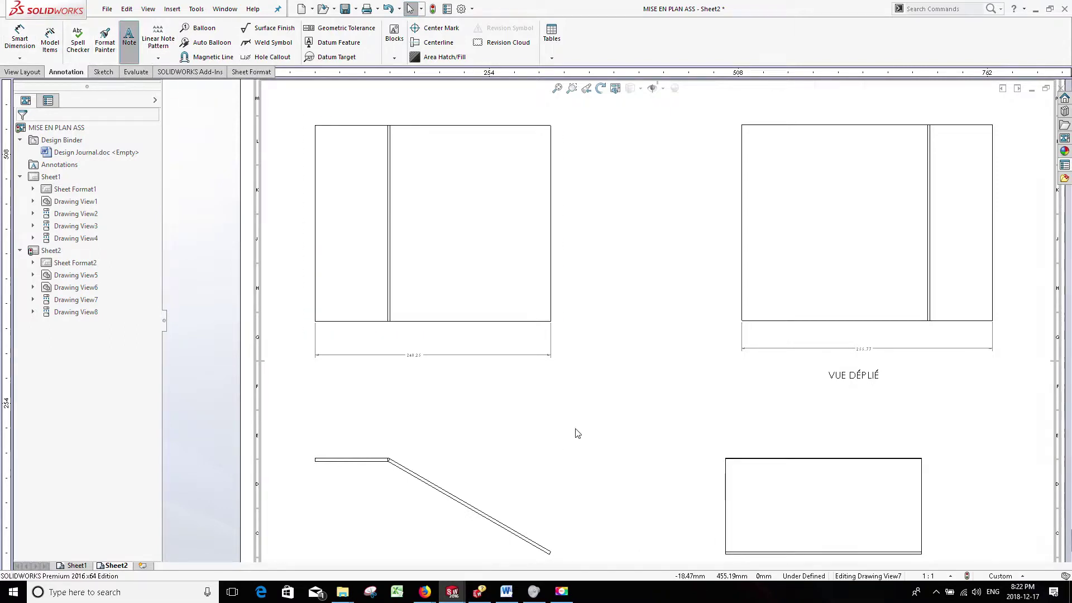
click(463, 392)
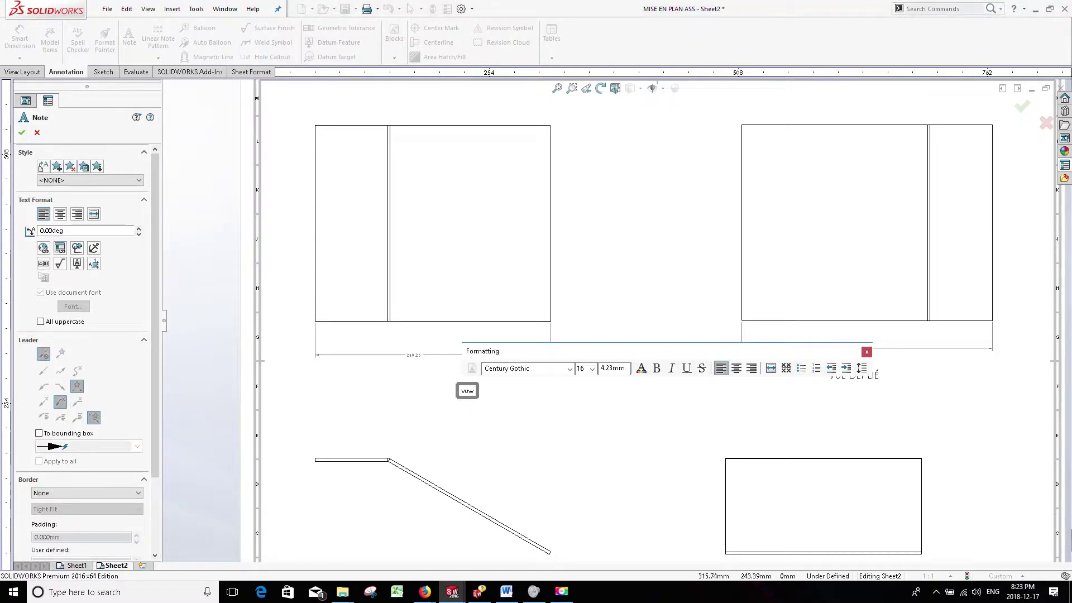
text(DE DESSUS)
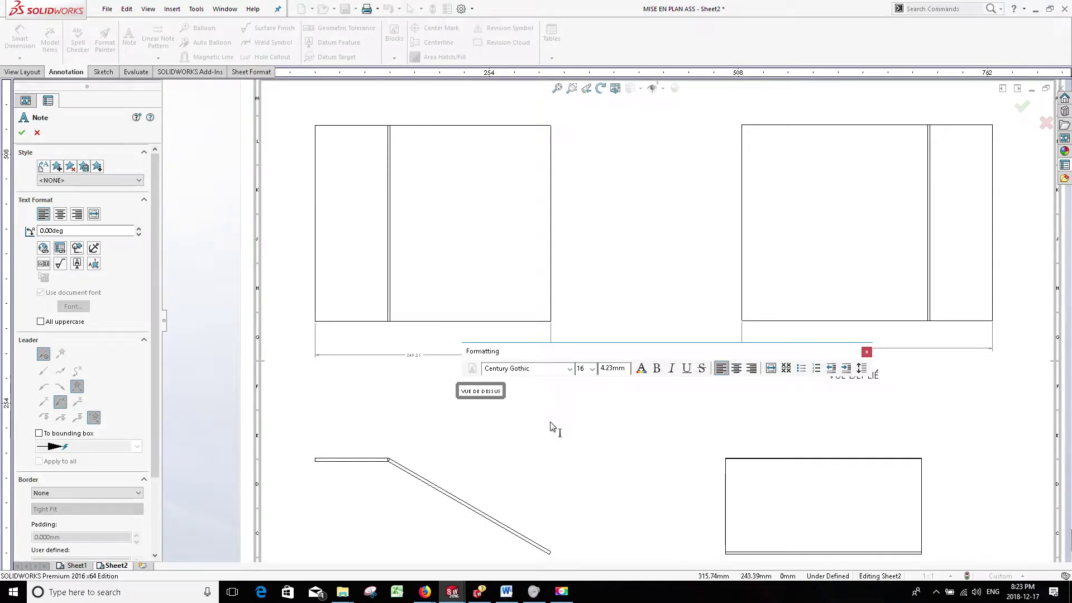
click(575, 419)
key(Escape)
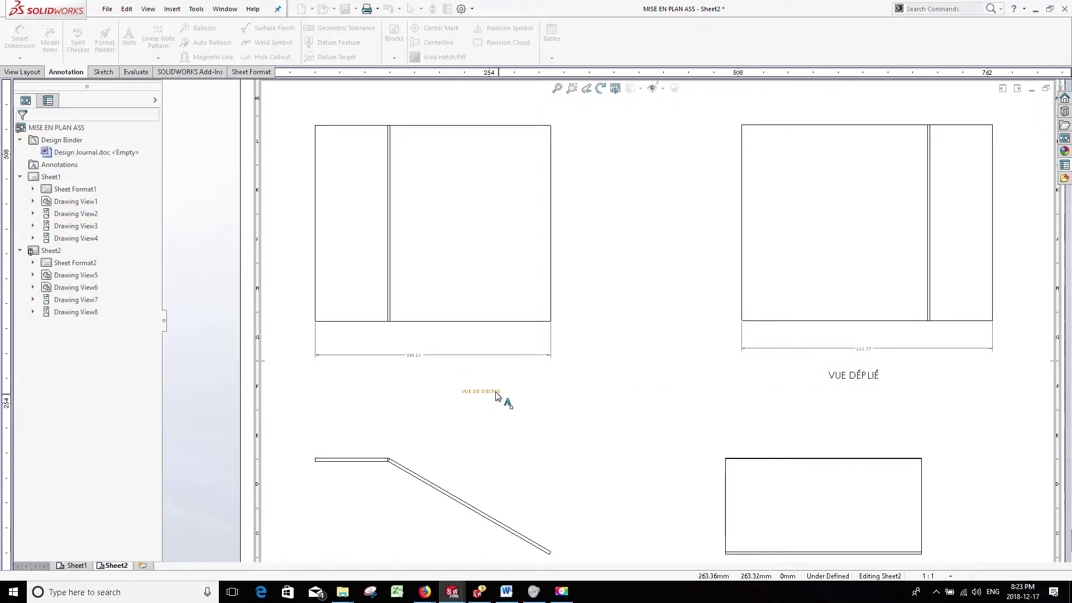
drag(494, 396, 452, 381)
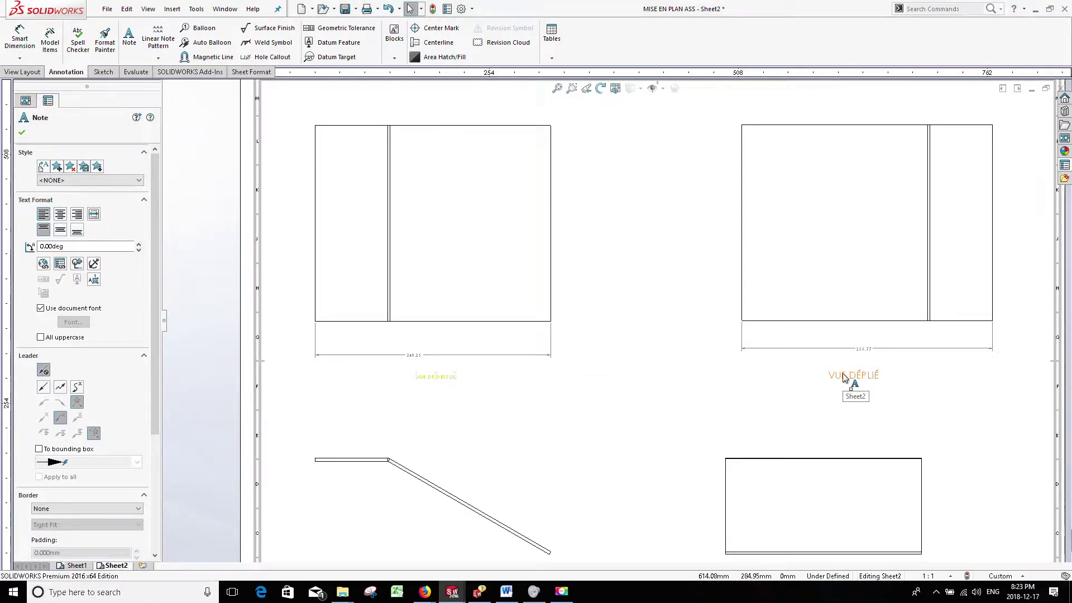
Start a Format Painter copy onto VUE DÉPLIÉ, then cancel it
click(114, 38)
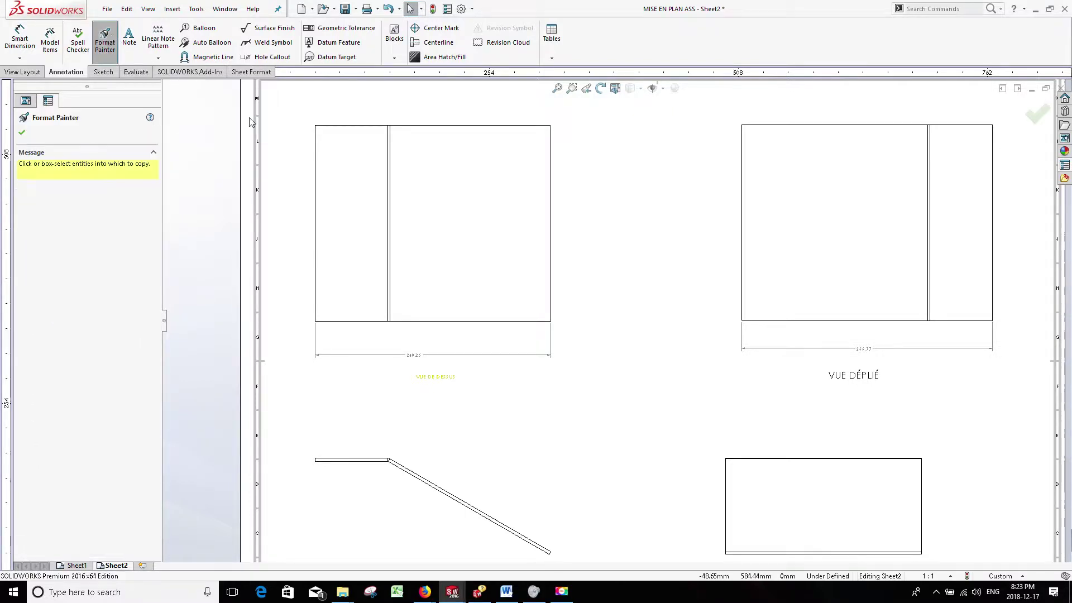
click(854, 375)
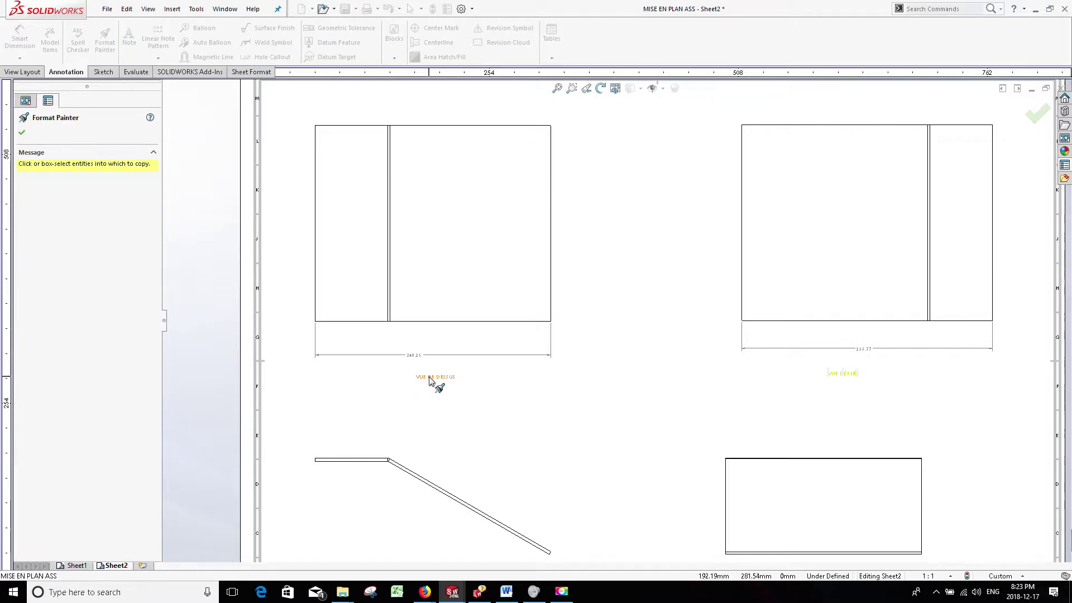
key(Escape)
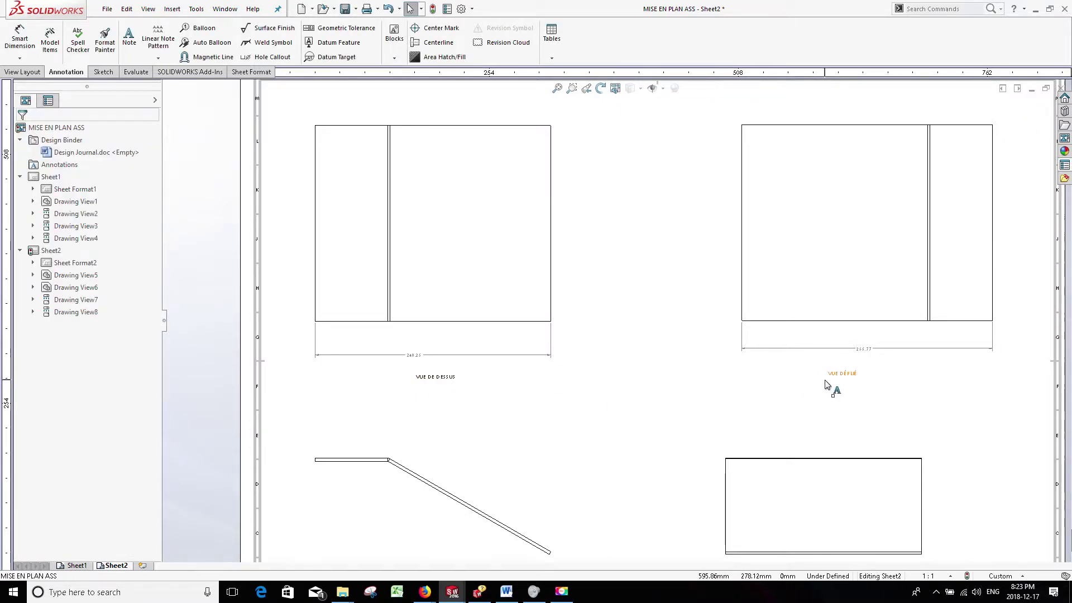
click(650, 426)
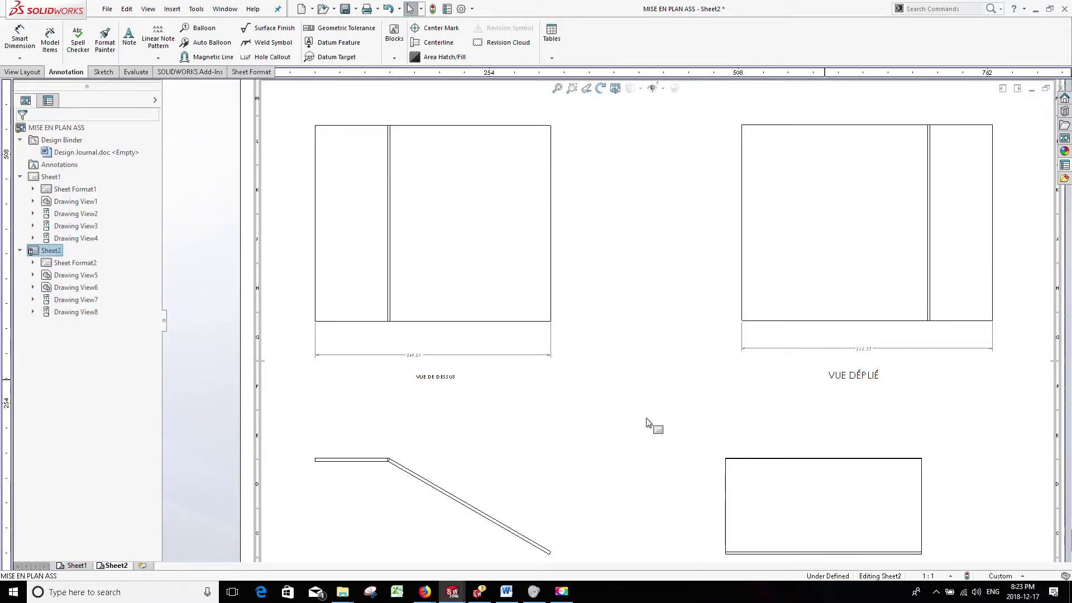
Copy VUE DÉPLIÉ's text format onto VUE DE DESSUS and centre it under the top view
click(106, 54)
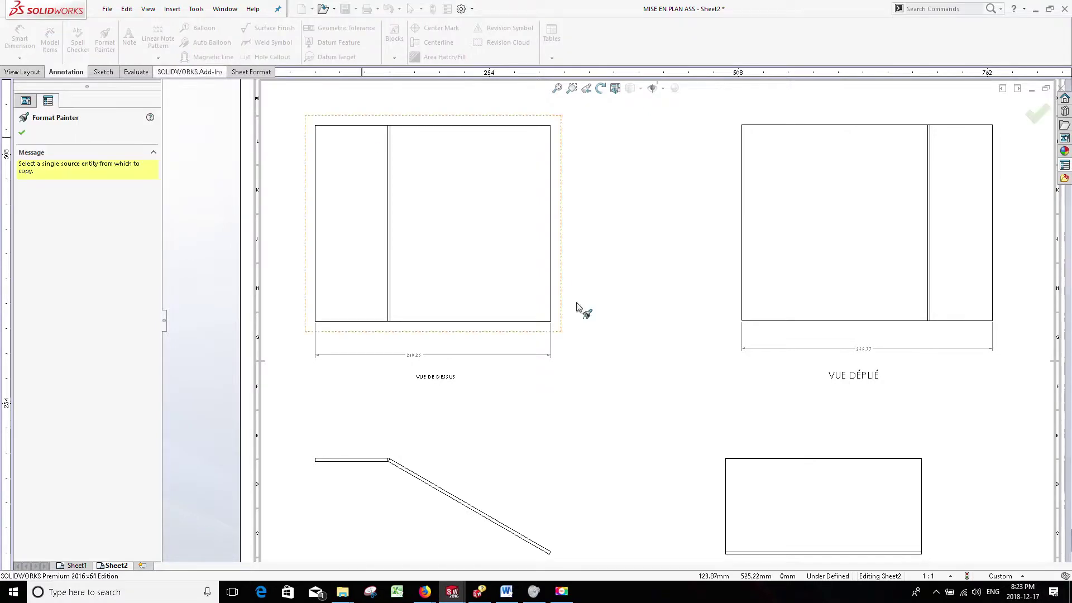
click(855, 381)
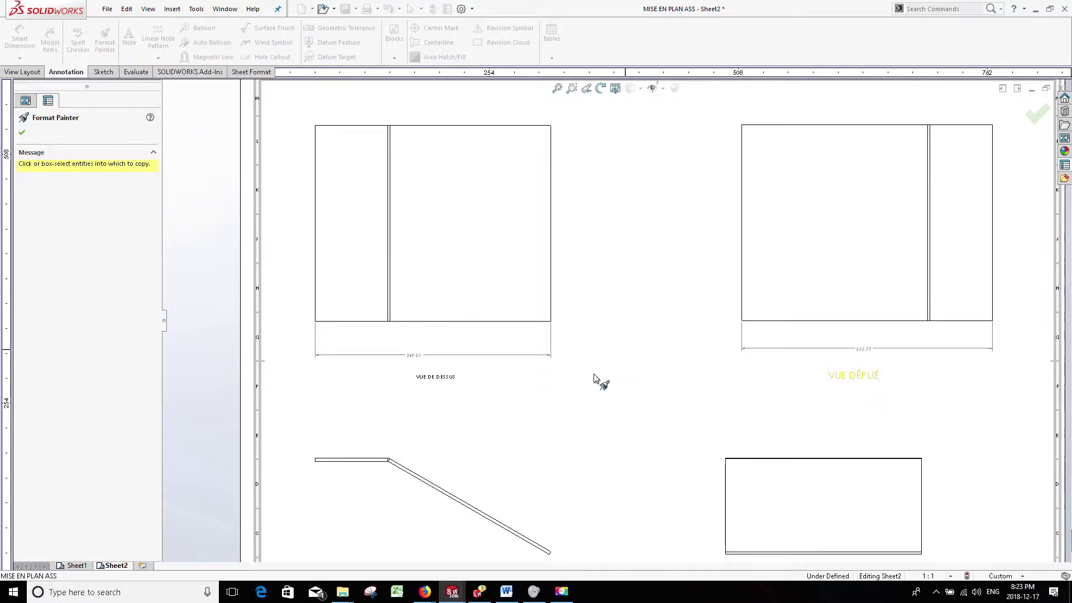
click(451, 379)
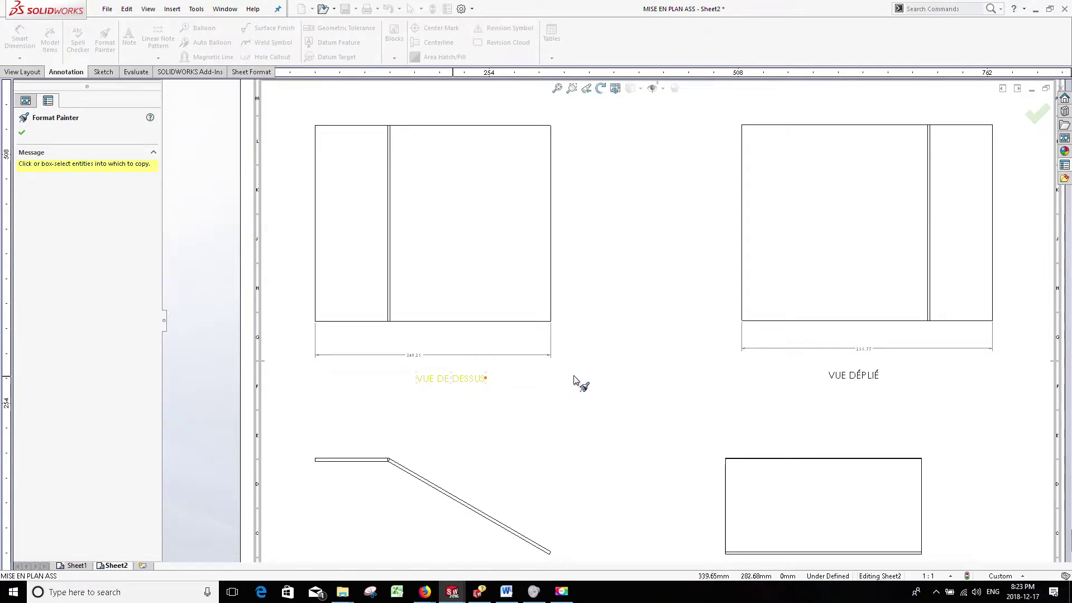
key(Escape)
drag(473, 390, 431, 377)
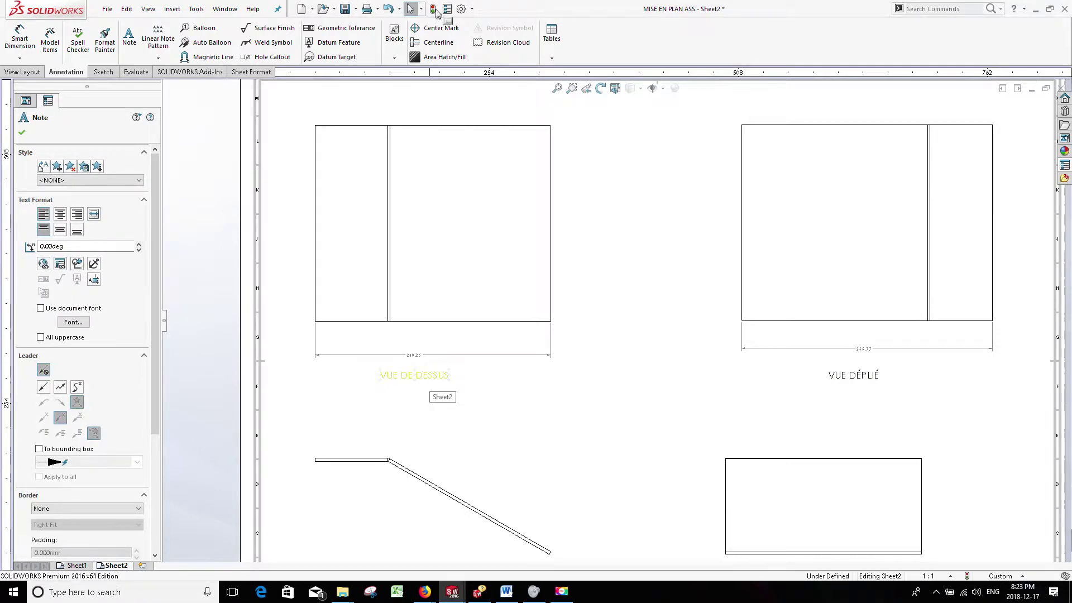
middle_drag(542, 505, 619, 322)
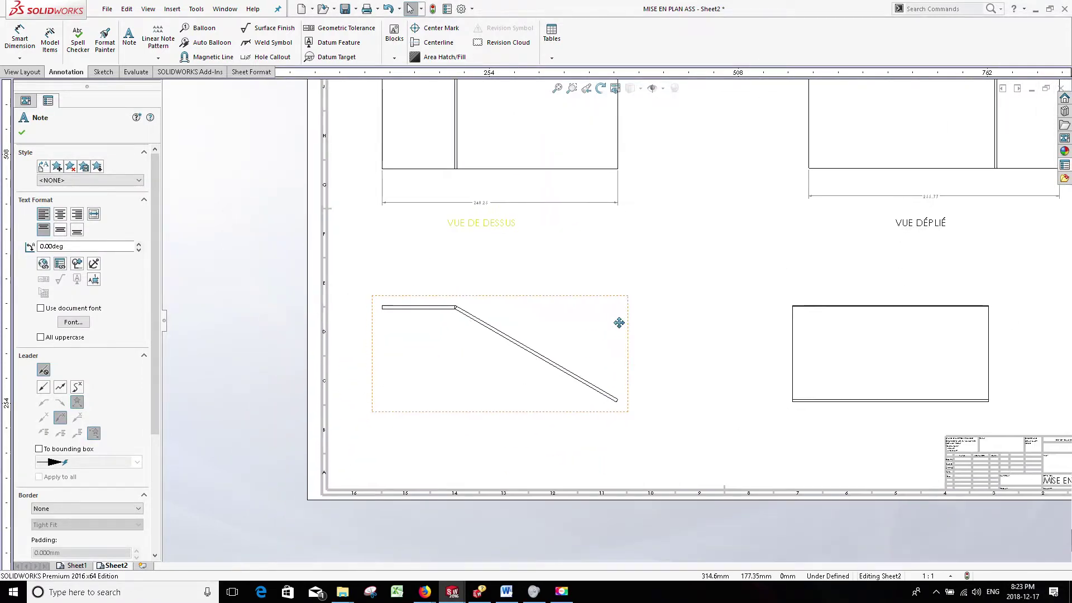
Rotate the lower-left bent view (Drawing View6) by 30 degrees, confirming the dependent-view prompt
click(561, 408)
right_click(561, 408)
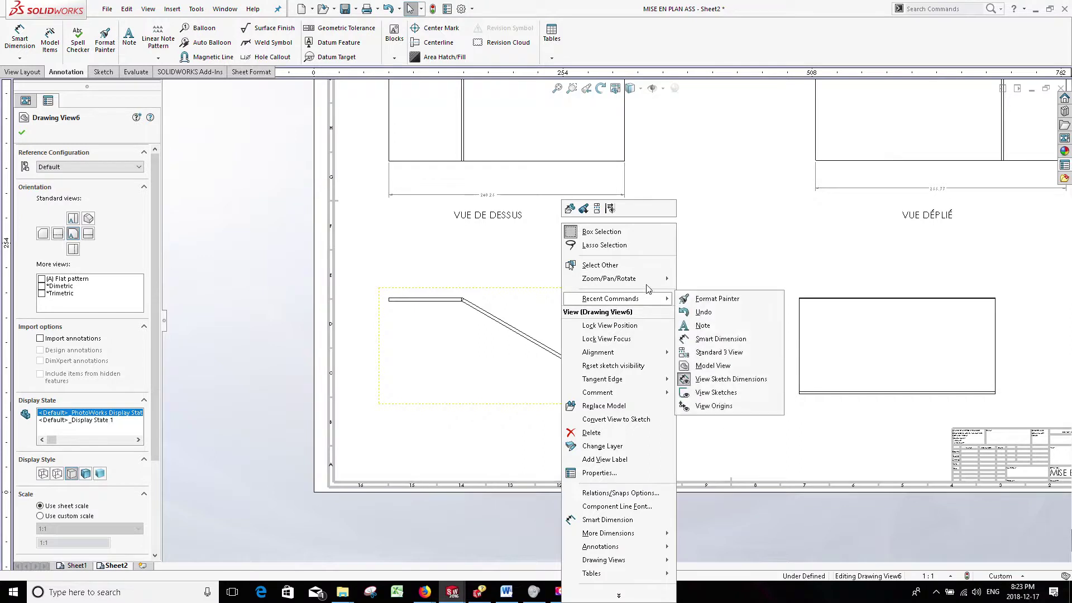
mouse_move(609, 279)
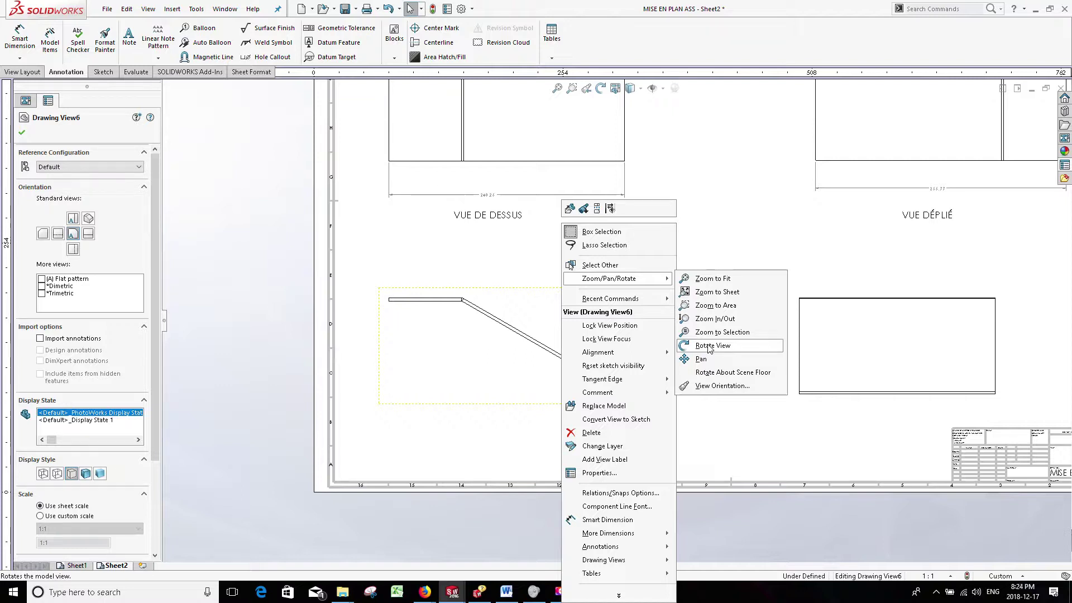
click(712, 346)
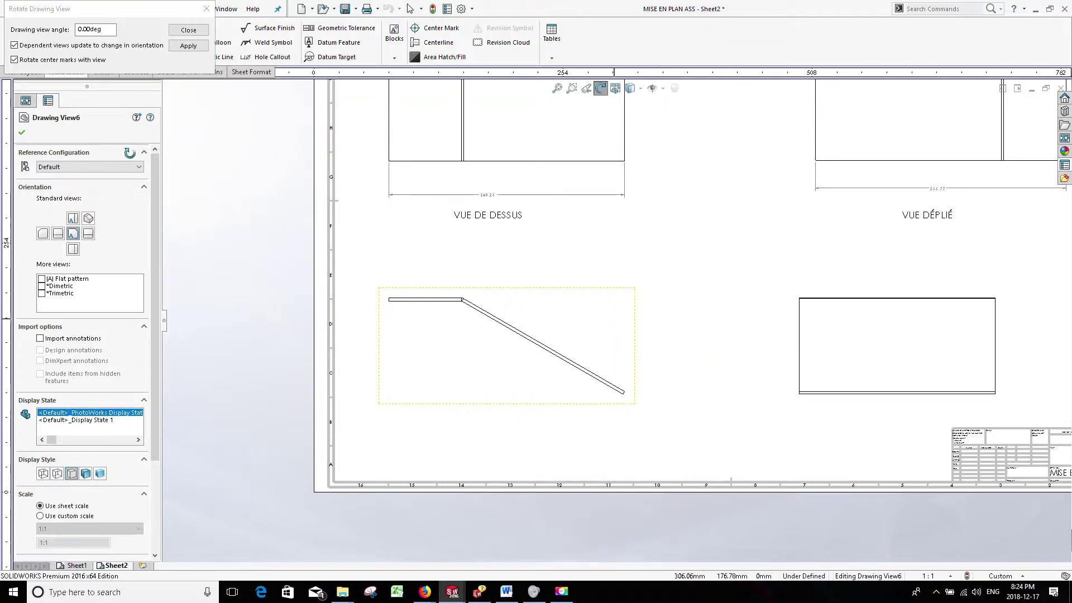
click(104, 29)
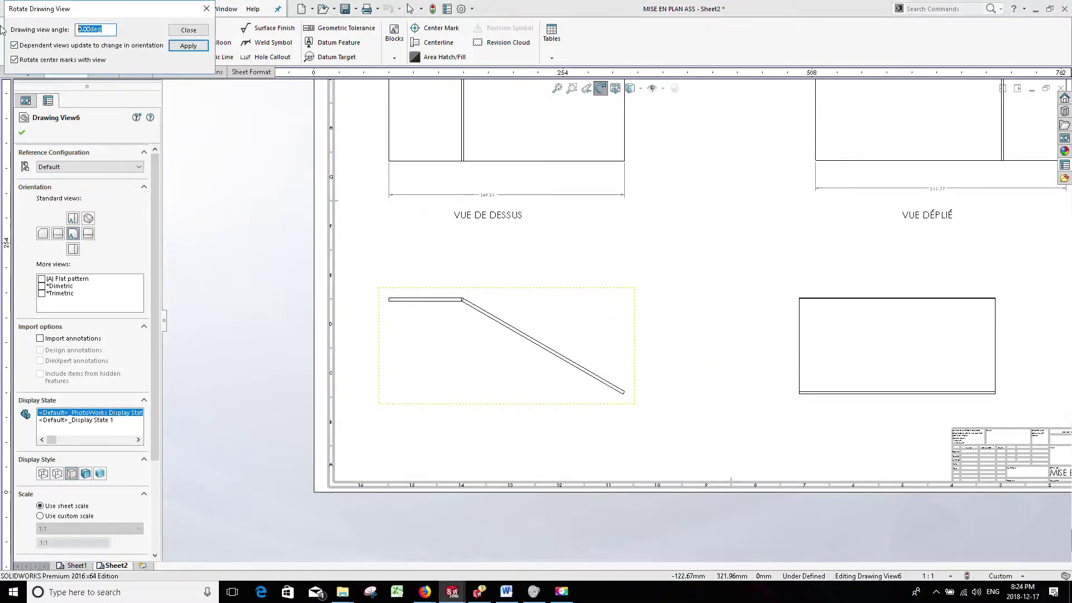
text(30)
key(Return)
click(561, 308)
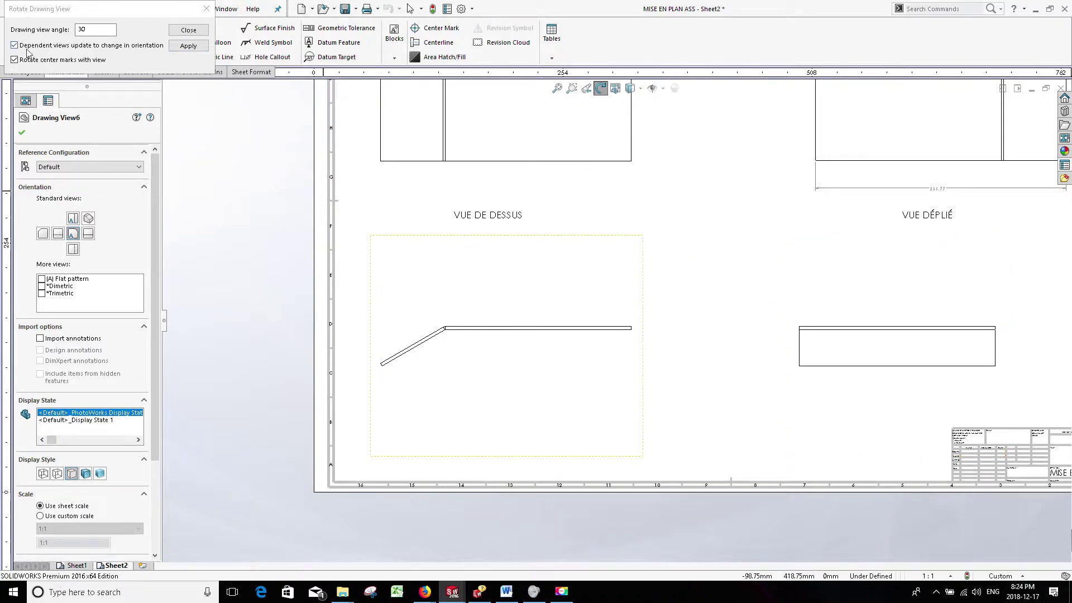
click(189, 47)
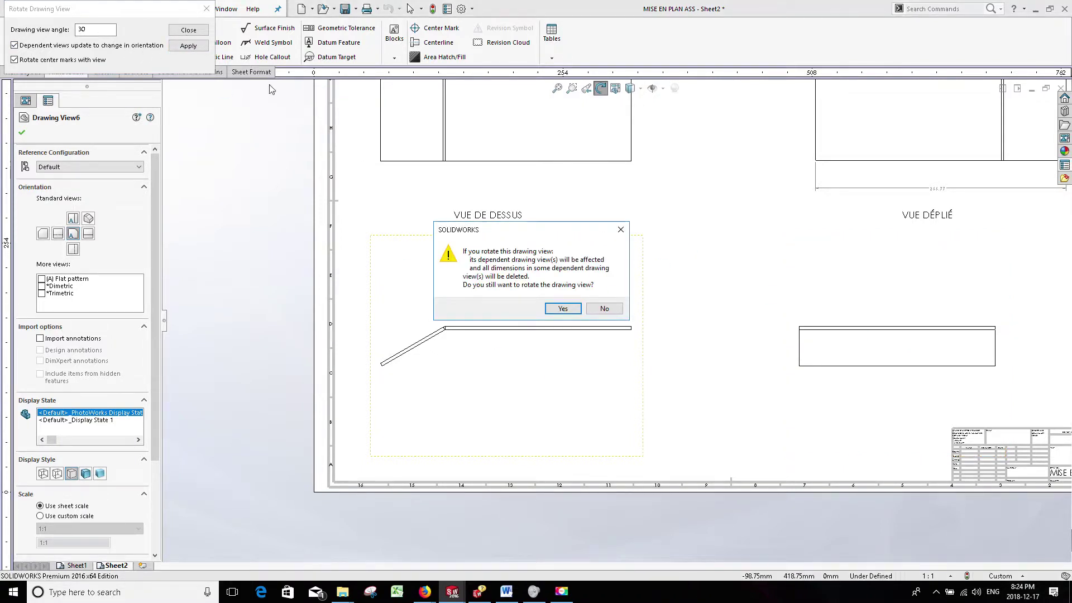
click(563, 308)
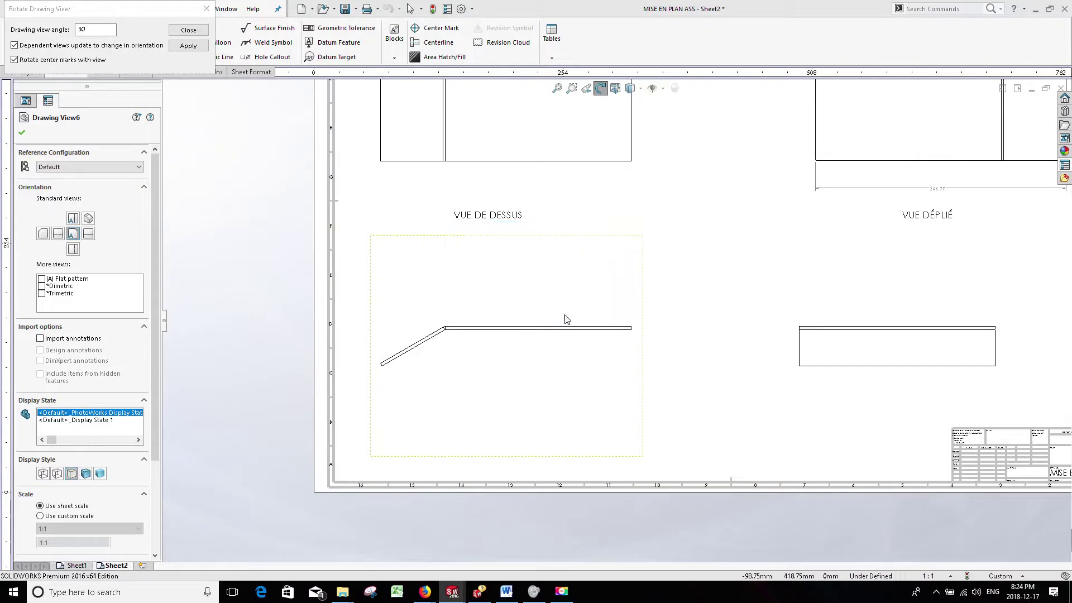
click(188, 29)
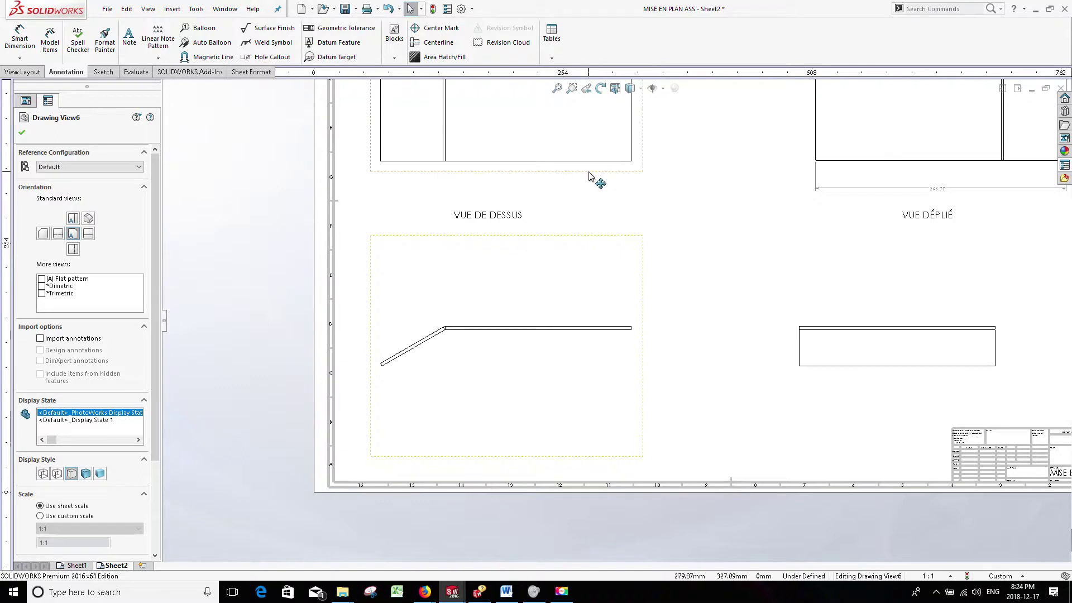
Set the Sheet2 top view's display style to show hidden edges
scroll(590, 168, down, 2)
scroll(477, 227, down, 3)
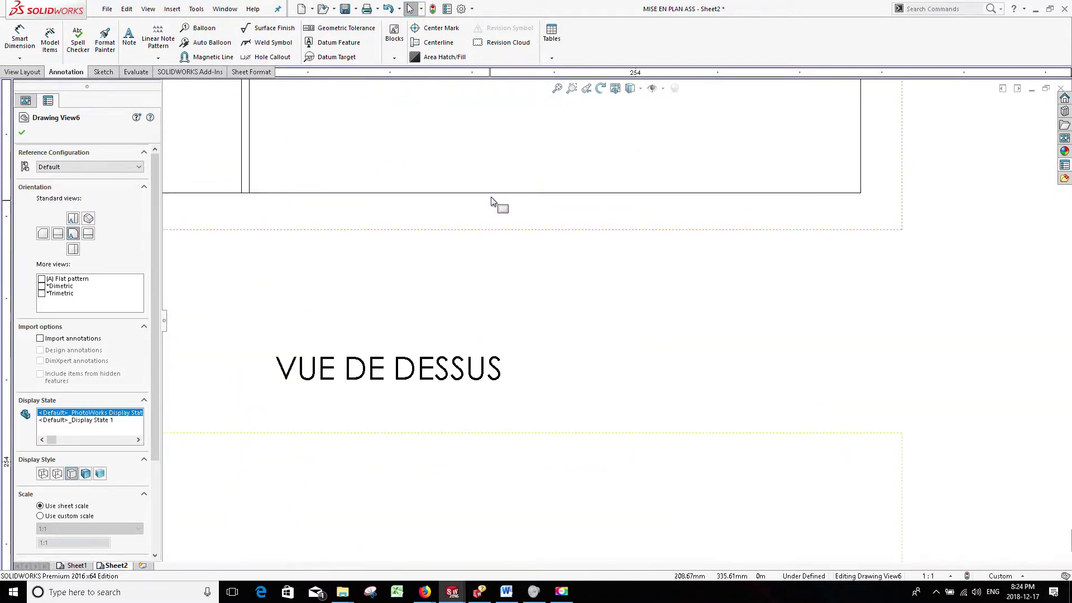
click(493, 202)
right_click(492, 201)
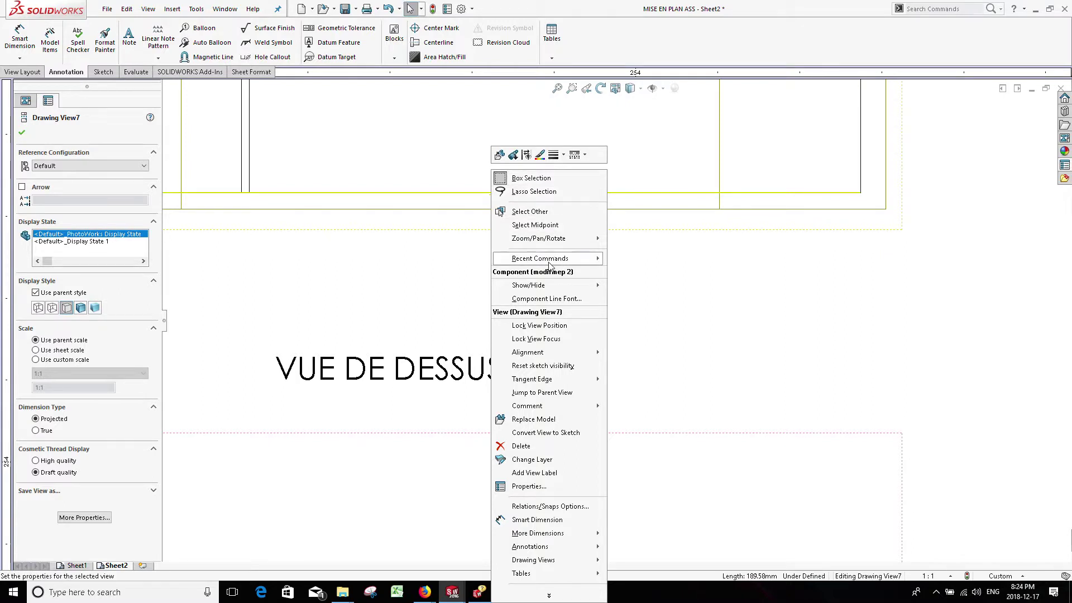
mouse_move(544, 285)
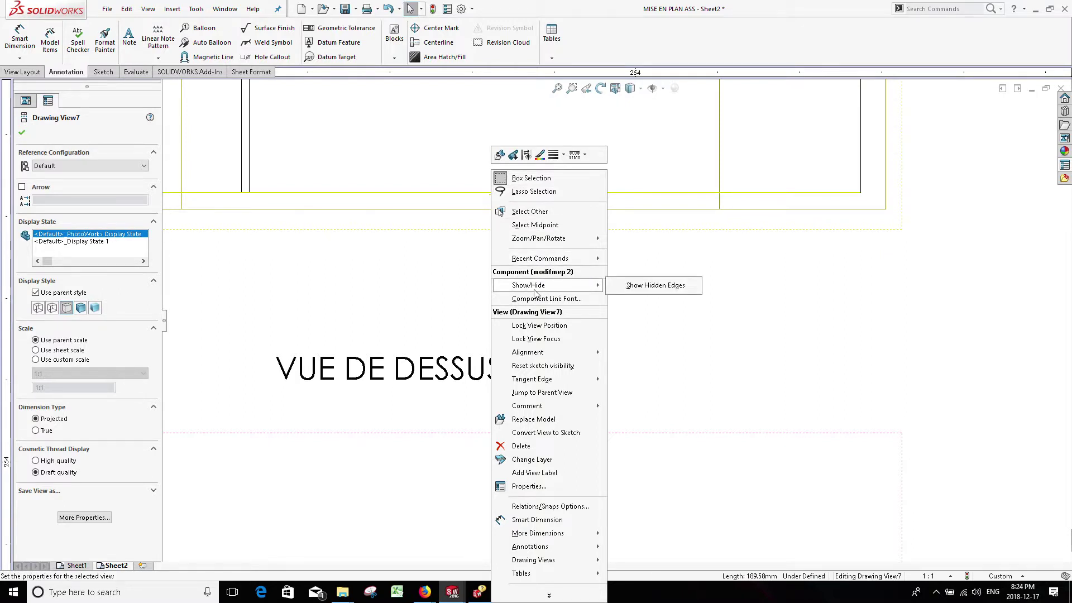
click(632, 291)
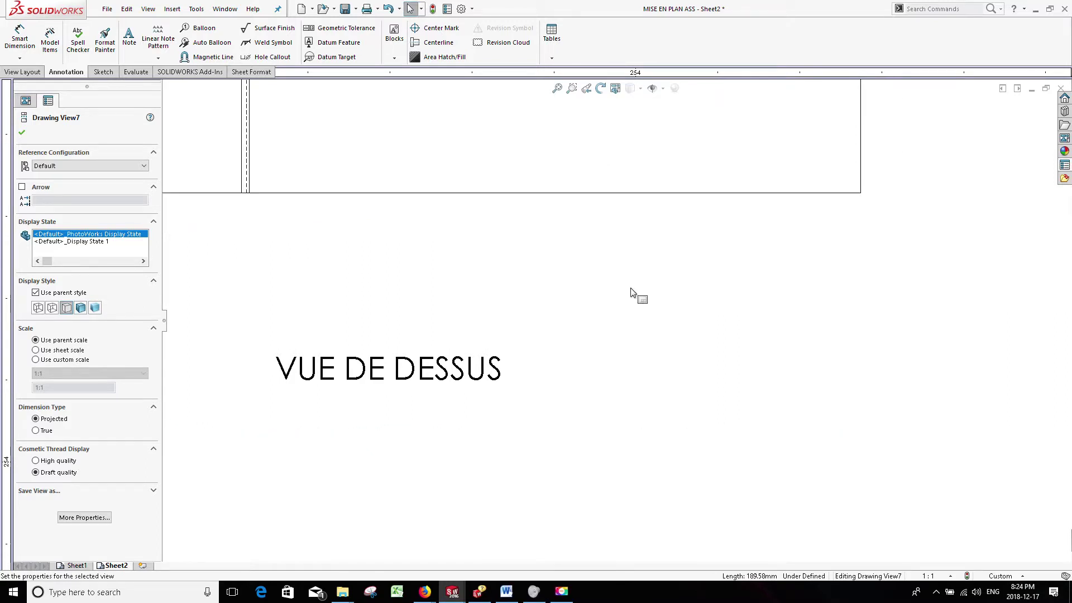
right_click(624, 195)
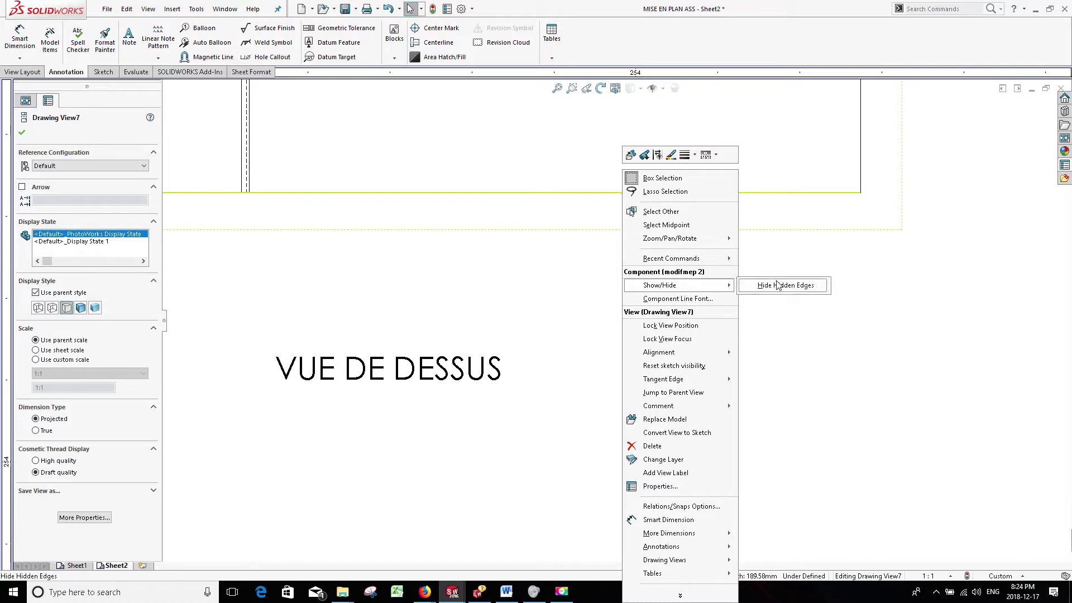
click(779, 285)
click(706, 266)
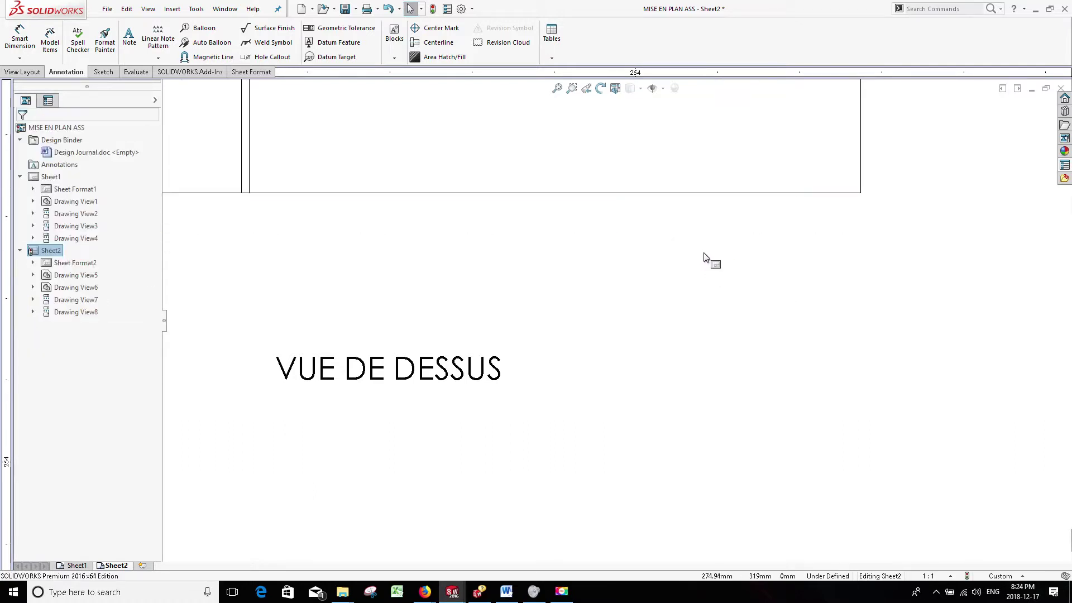
right_click(705, 197)
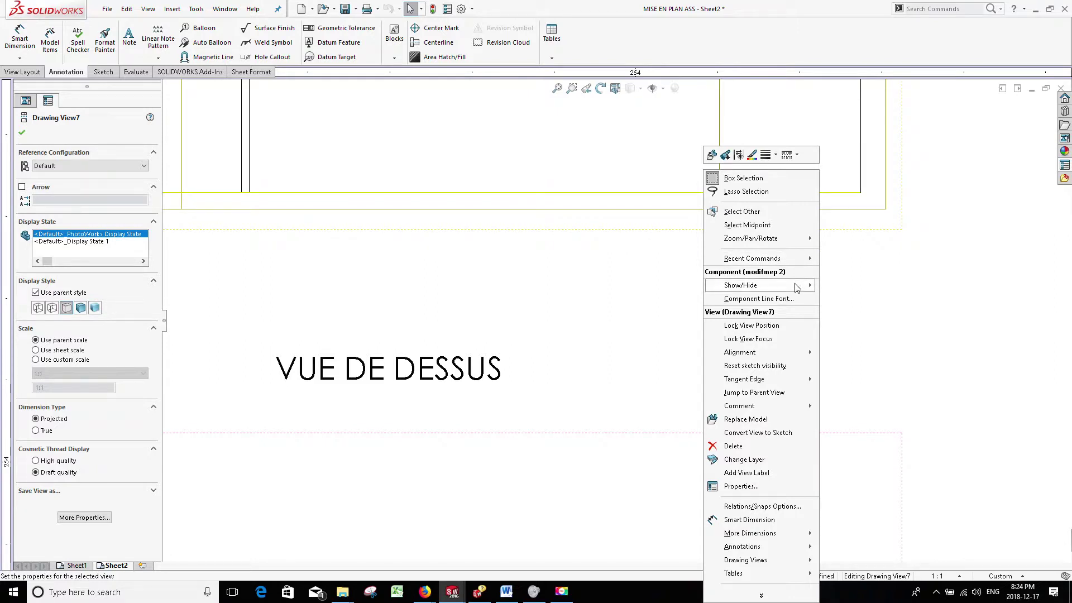
click(846, 285)
click(842, 281)
Select the bottom edge and another edge of the top view
scroll(678, 289, up, 3)
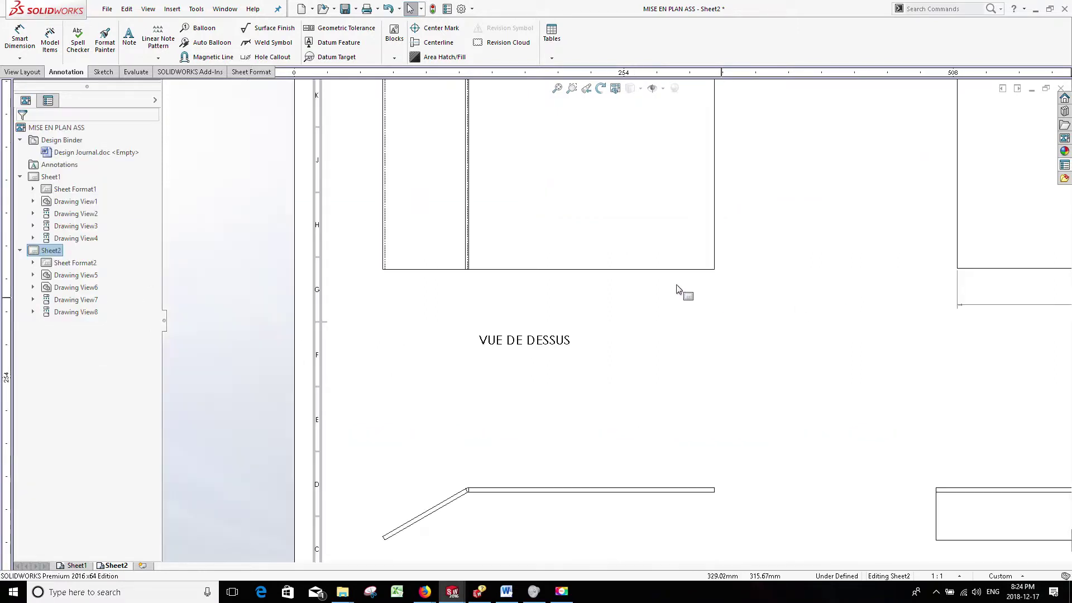
scroll(502, 297, down, 2)
scroll(441, 276, down, 4)
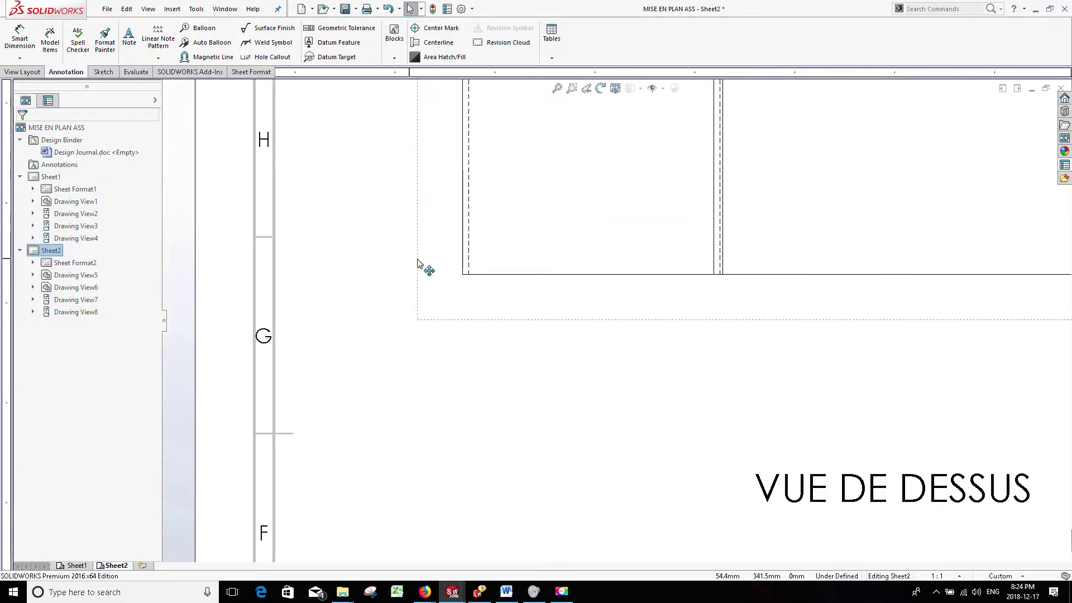
click(495, 279)
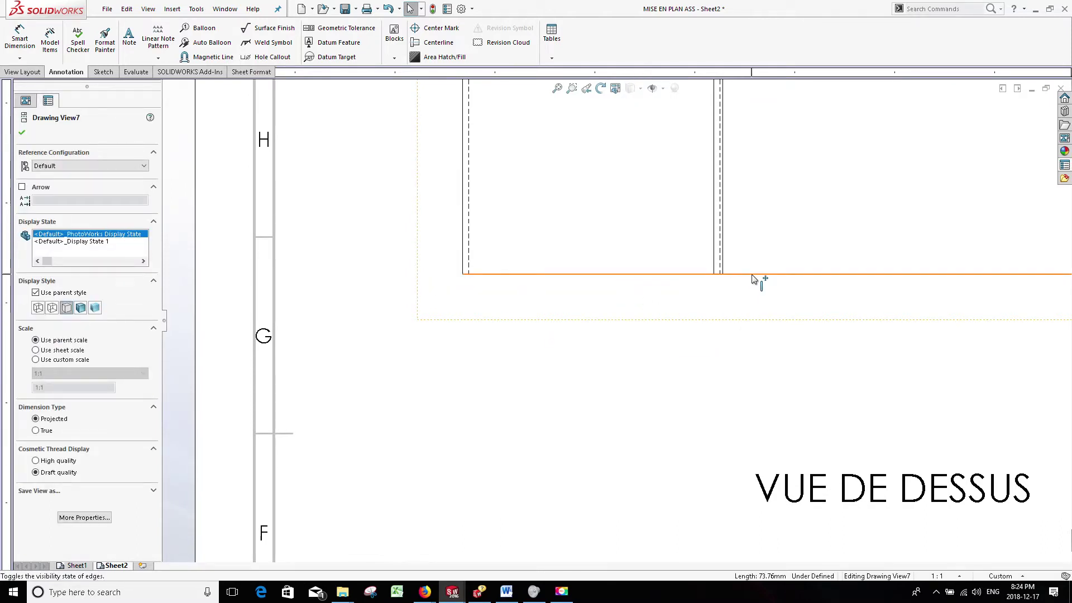
scroll(789, 279, down, 3)
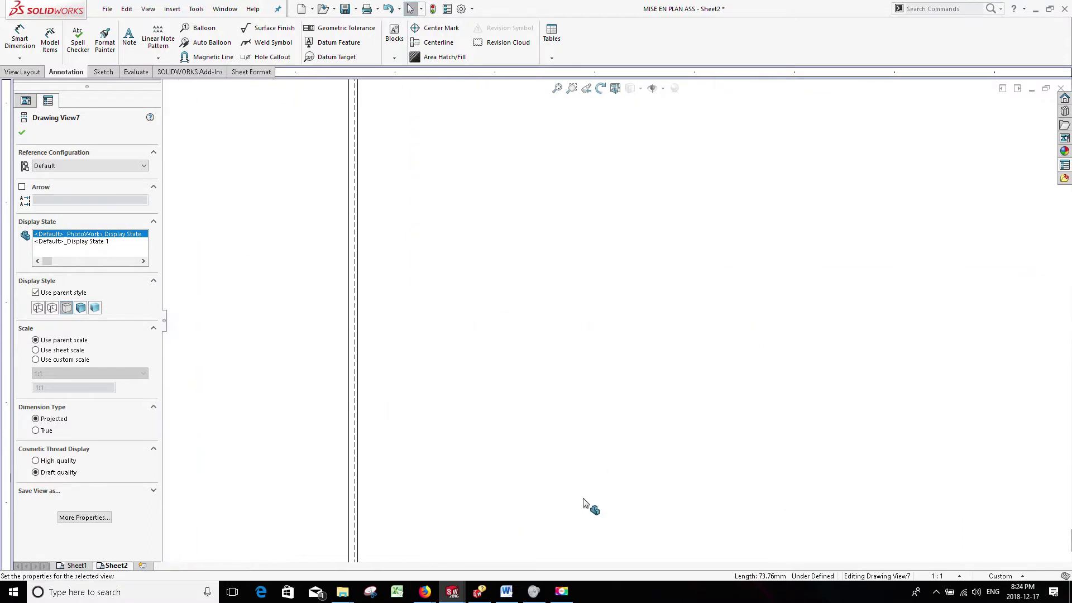
scroll(793, 357, up, 3)
scroll(553, 235, down, 3)
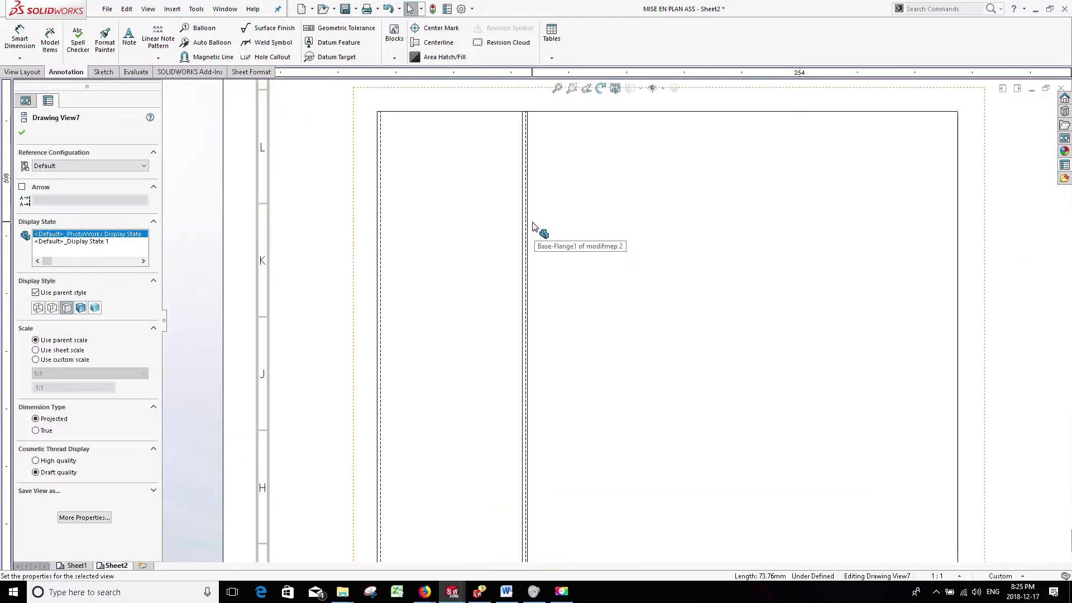
scroll(533, 229, down, 3)
click(548, 243)
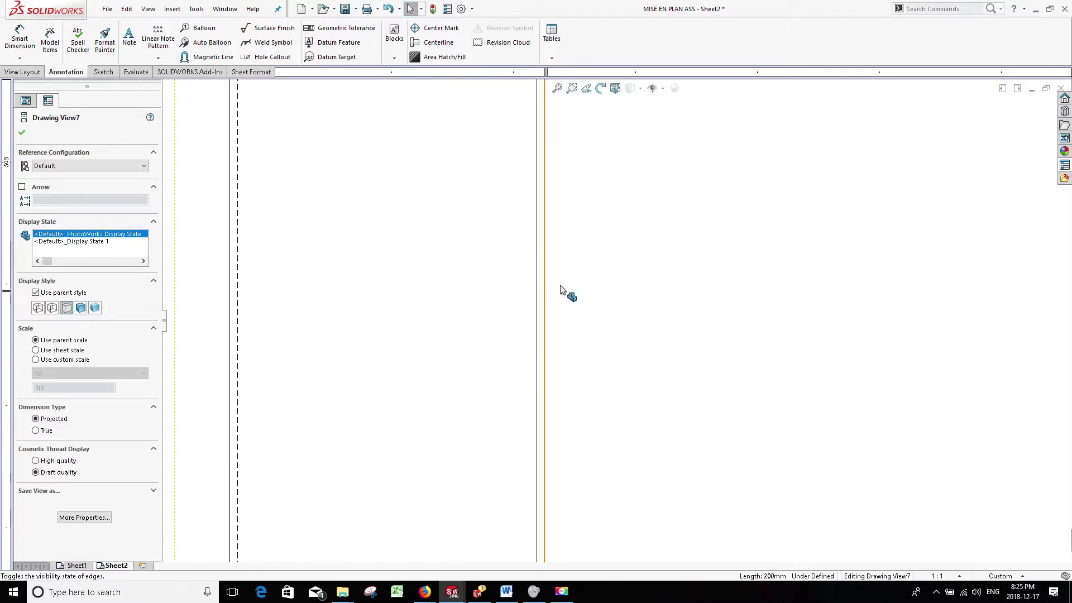
Pan the sheet to show the top view and its VUE DE DESSUS label
scroll(605, 308, up, 2)
scroll(604, 308, up, 3)
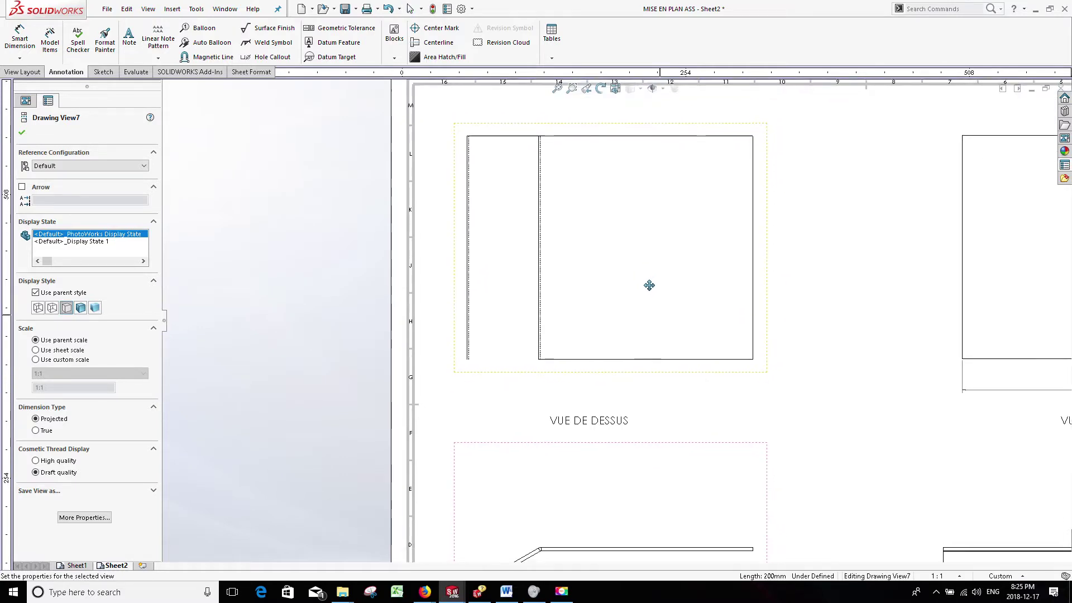
middle_drag(661, 321, 589, 96)
mouse_move(613, 275)
middle_down()
mouse_move(549, 282)
mouse_move(579, 467)
middle_up()
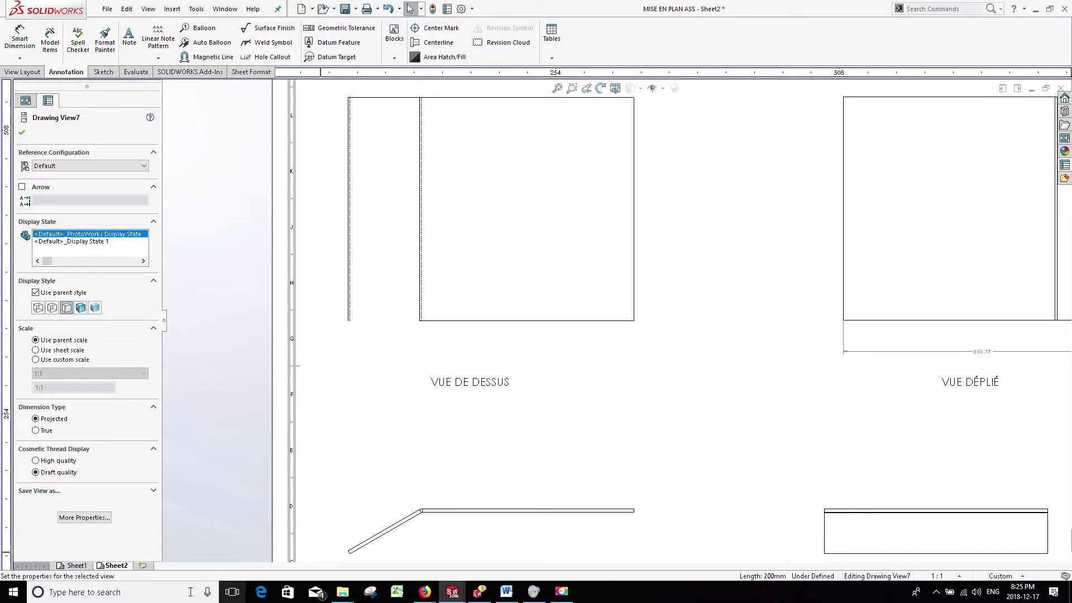
Go back to Sheet1 and zoom in on the lower-right beam view
click(72, 566)
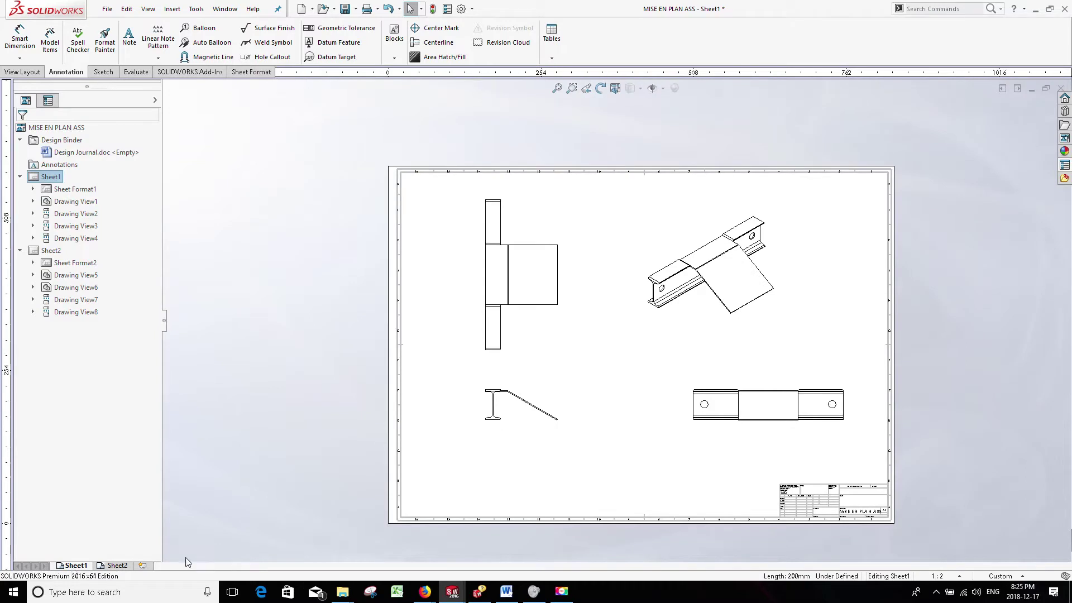
click(114, 567)
scroll(715, 384, down, 1)
scroll(735, 385, down, 1)
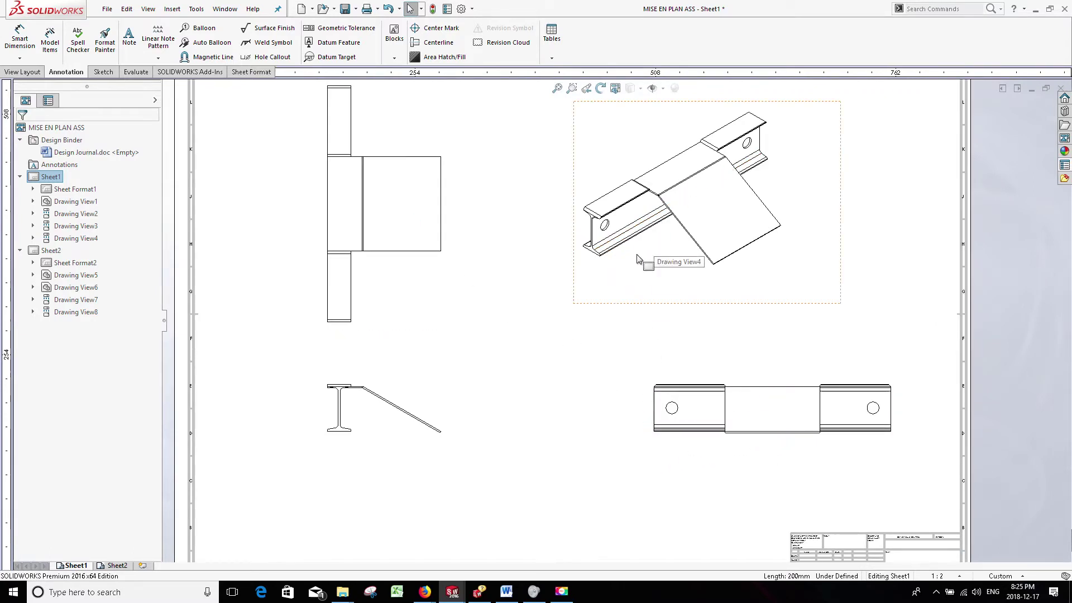
scroll(637, 258, down, 2)
scroll(708, 240, up, 2)
scroll(678, 301, up, 3)
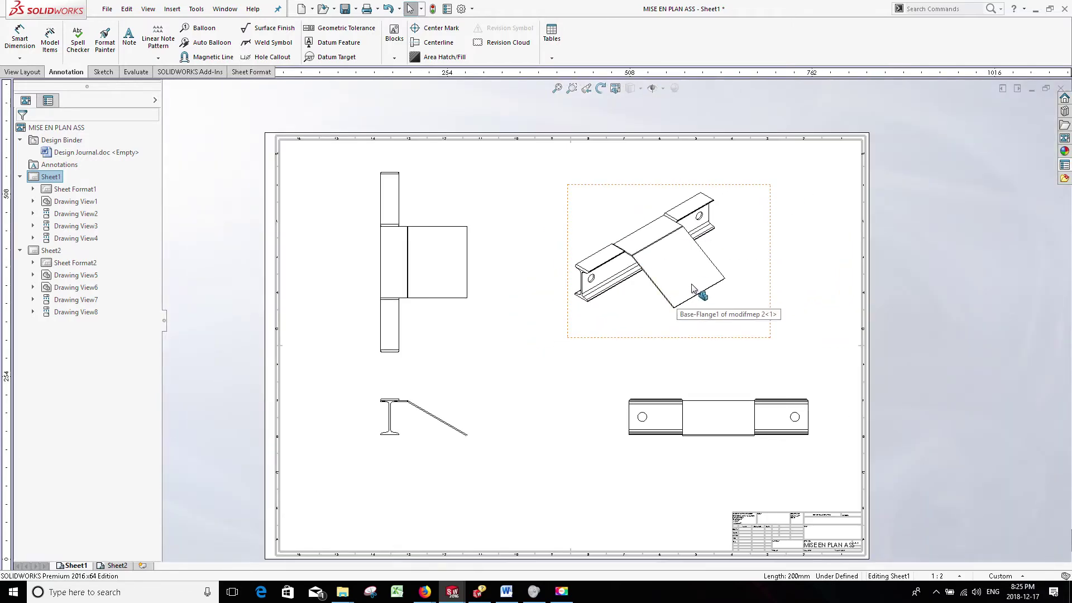
scroll(711, 432, down, 2)
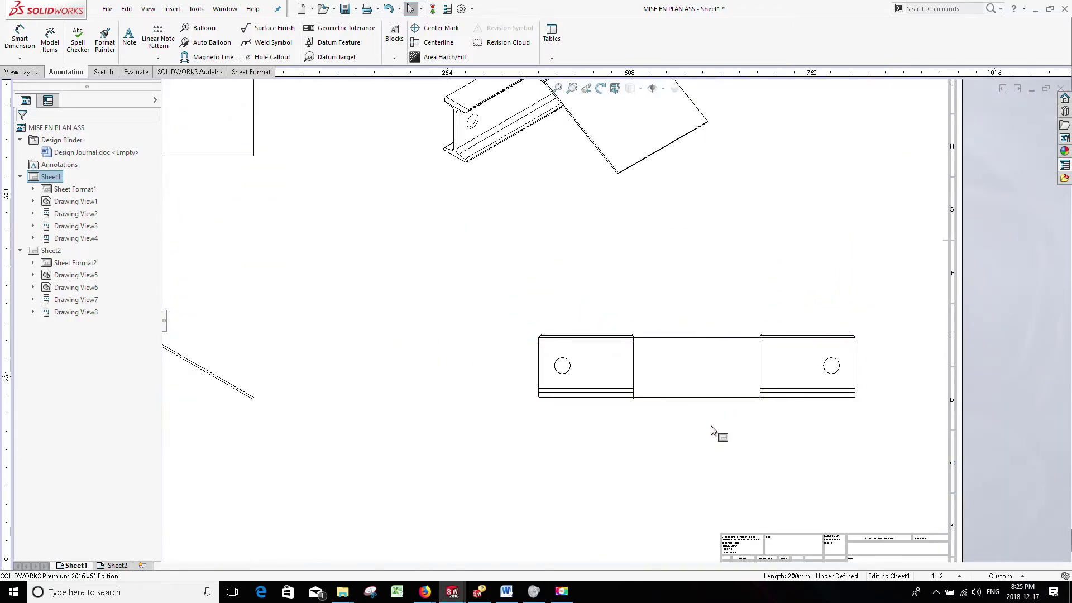
scroll(737, 379, down, 2)
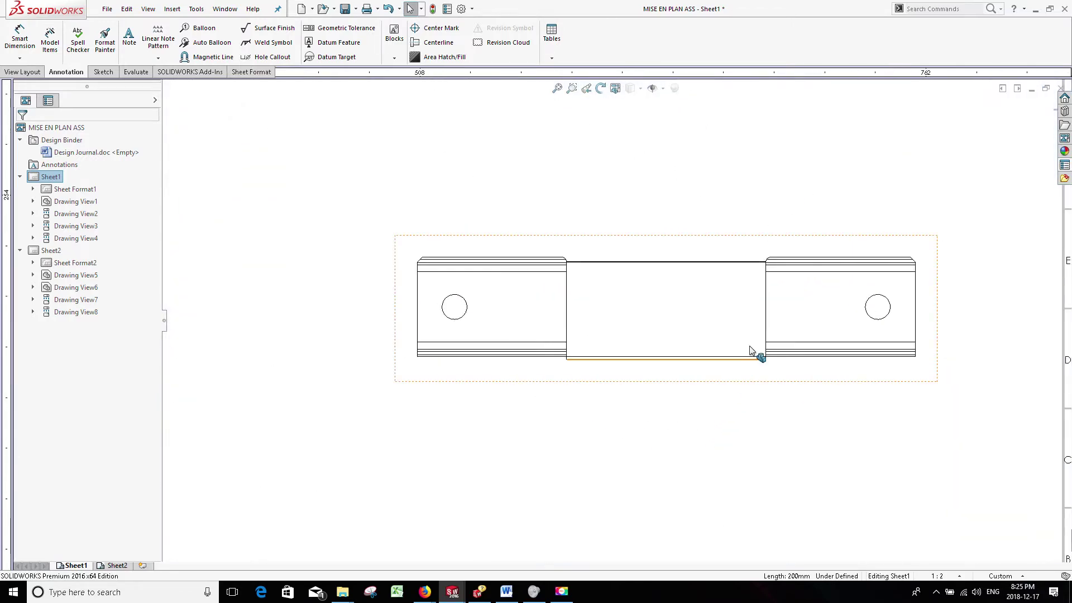
Hide the bent plate component modifmep 2 in Drawing View2
right_click(767, 305)
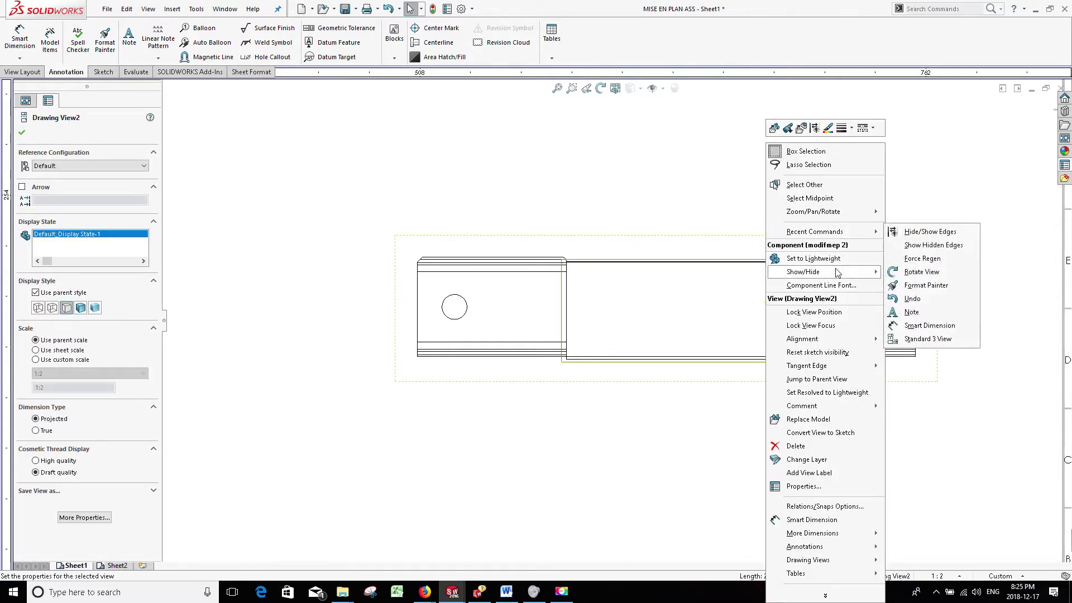
mouse_move(821, 272)
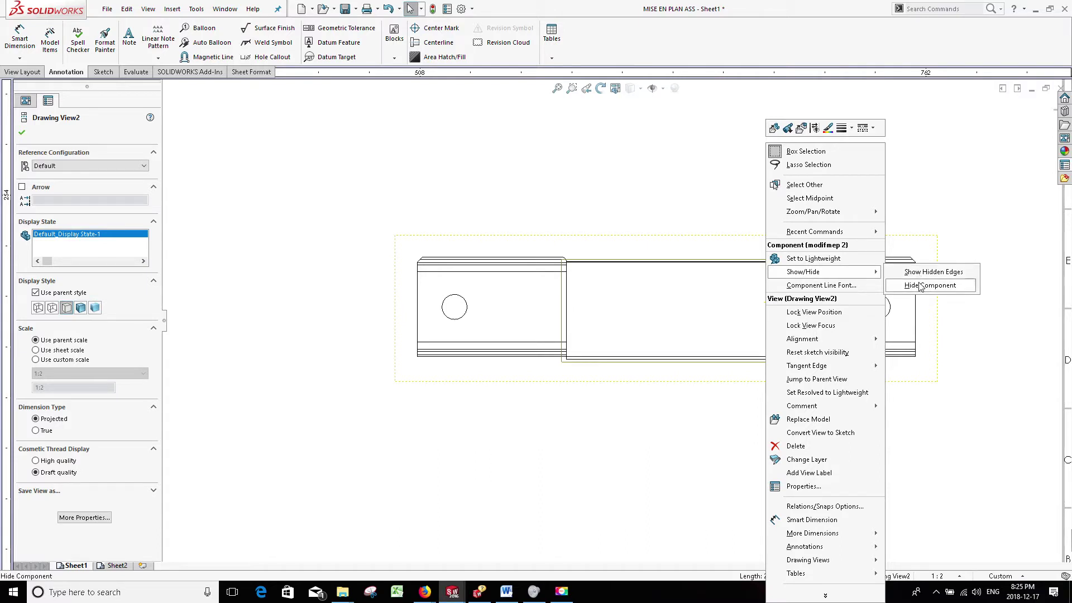
click(920, 285)
scroll(642, 318, down, 3)
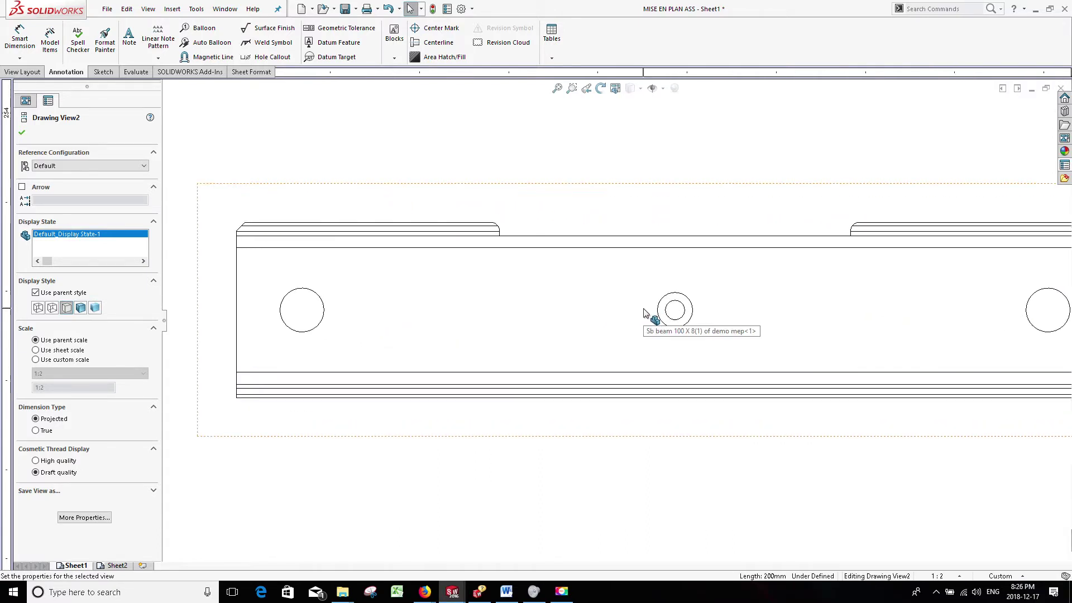
scroll(643, 313, down, 2)
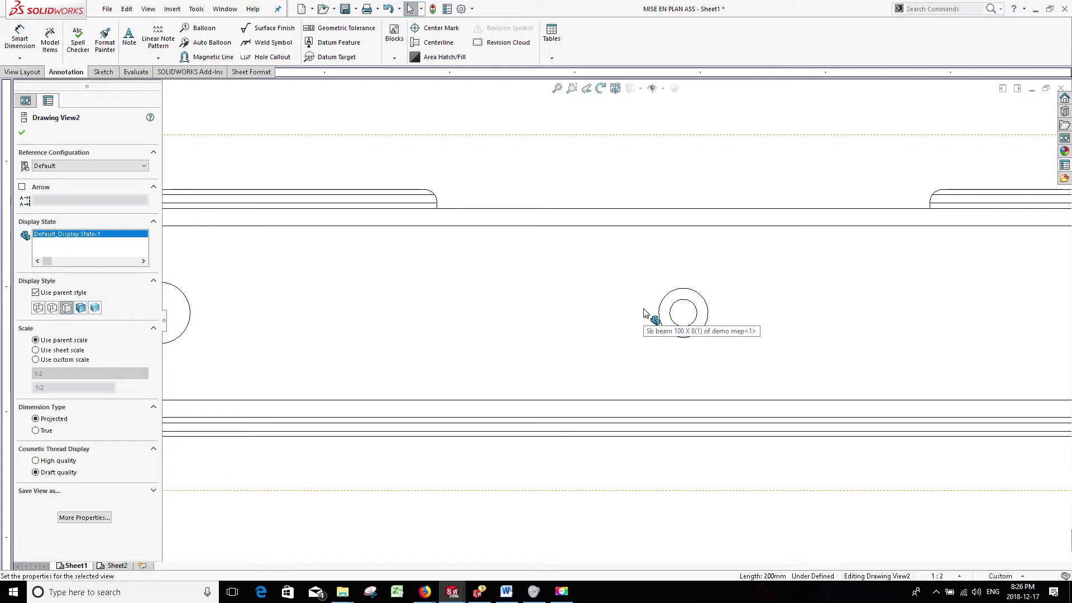
scroll(644, 313, up, 3)
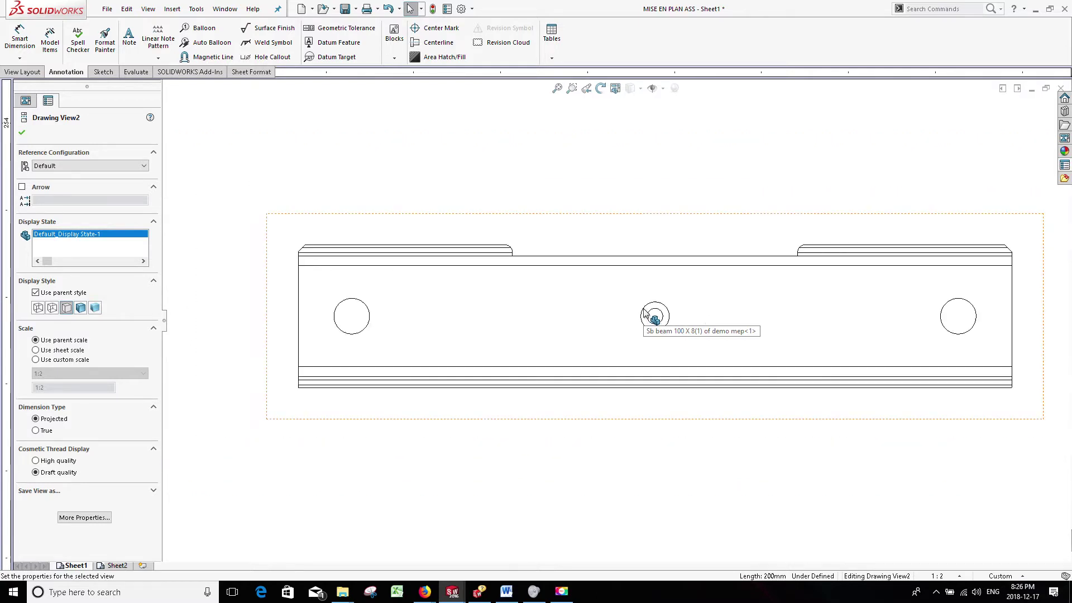
Place a Ø25 diameter dimension on the beam's left hole, discarding the middle hole's Ø20
click(11, 34)
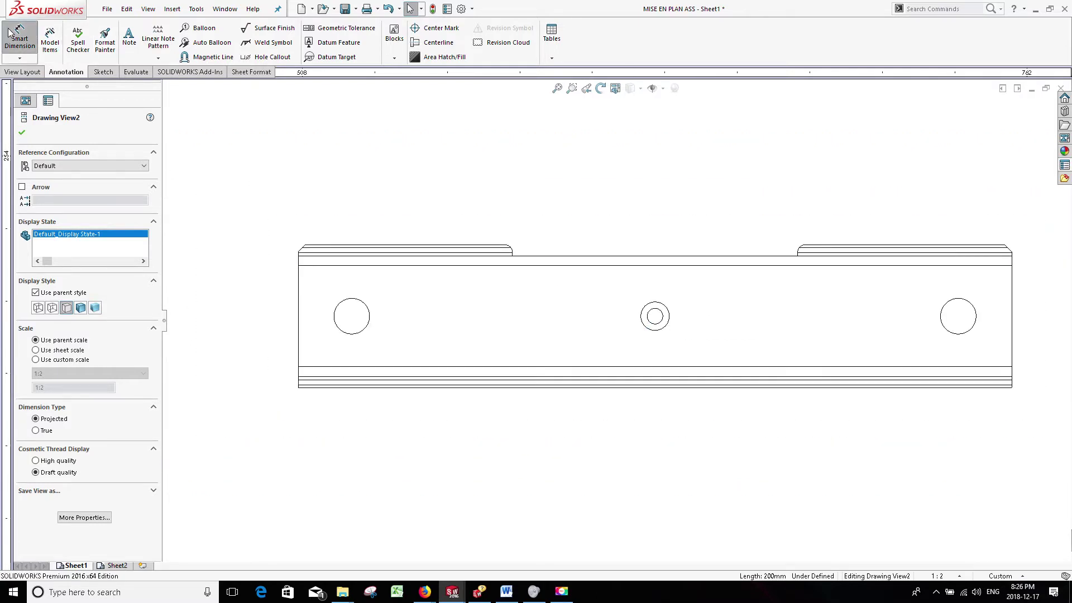
click(369, 320)
click(230, 224)
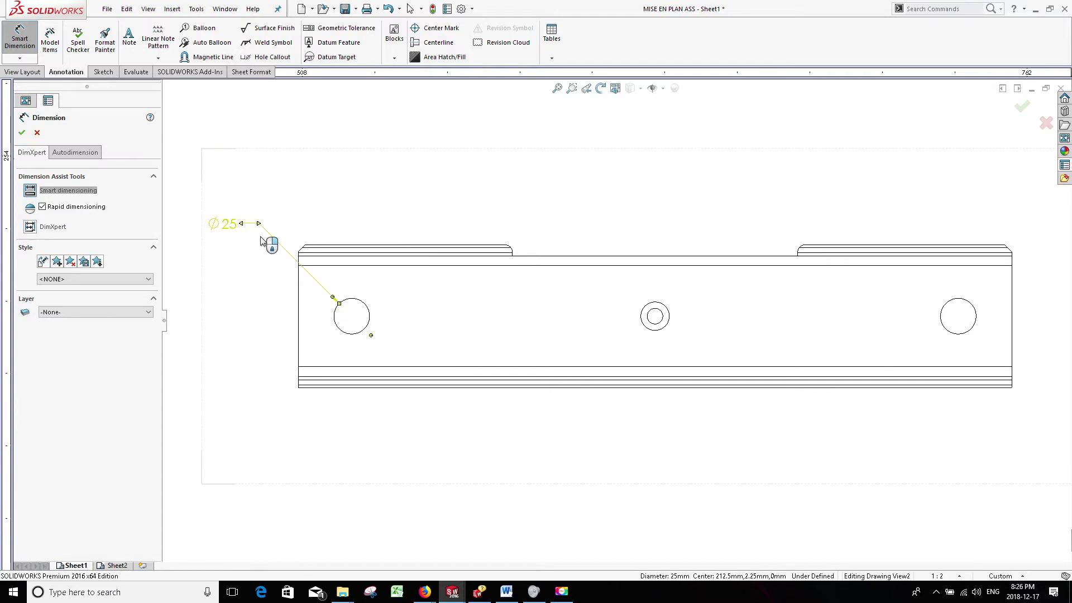
scroll(748, 309, down, 2)
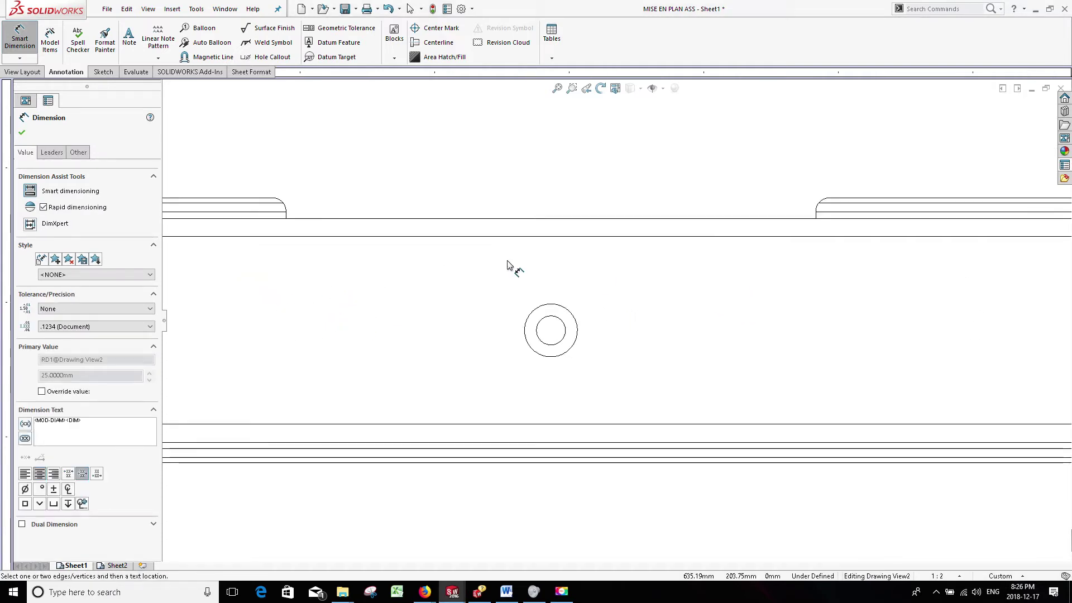
click(577, 322)
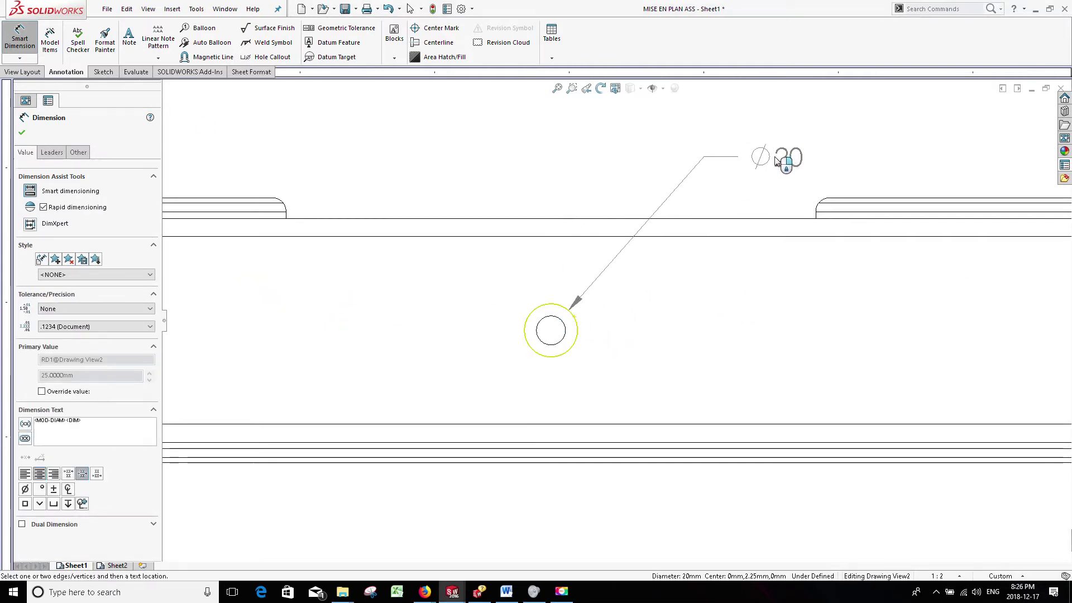
click(776, 162)
key(f)
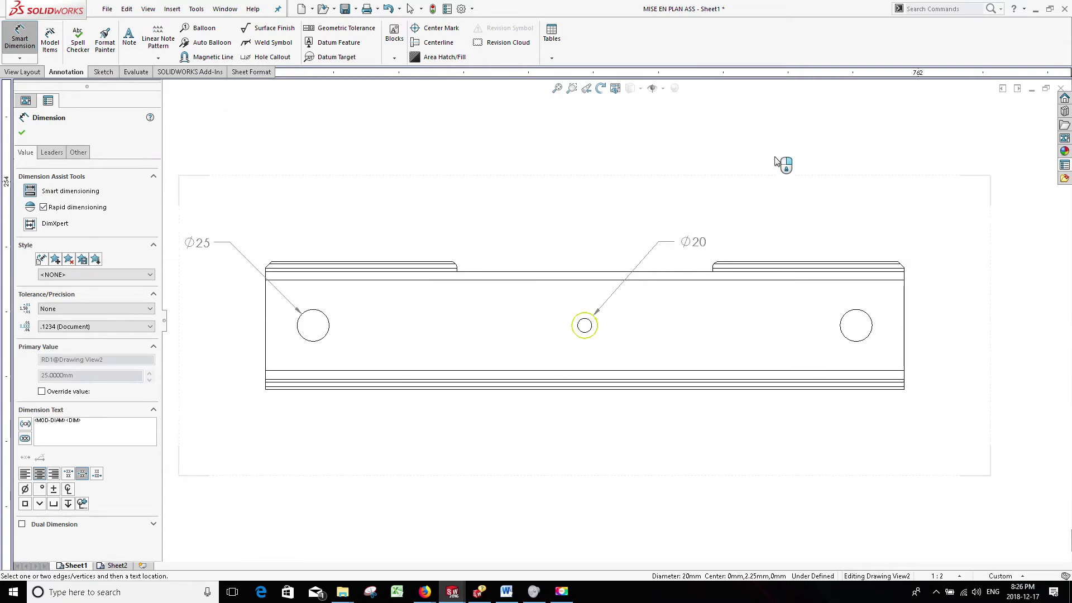
key(Escape)
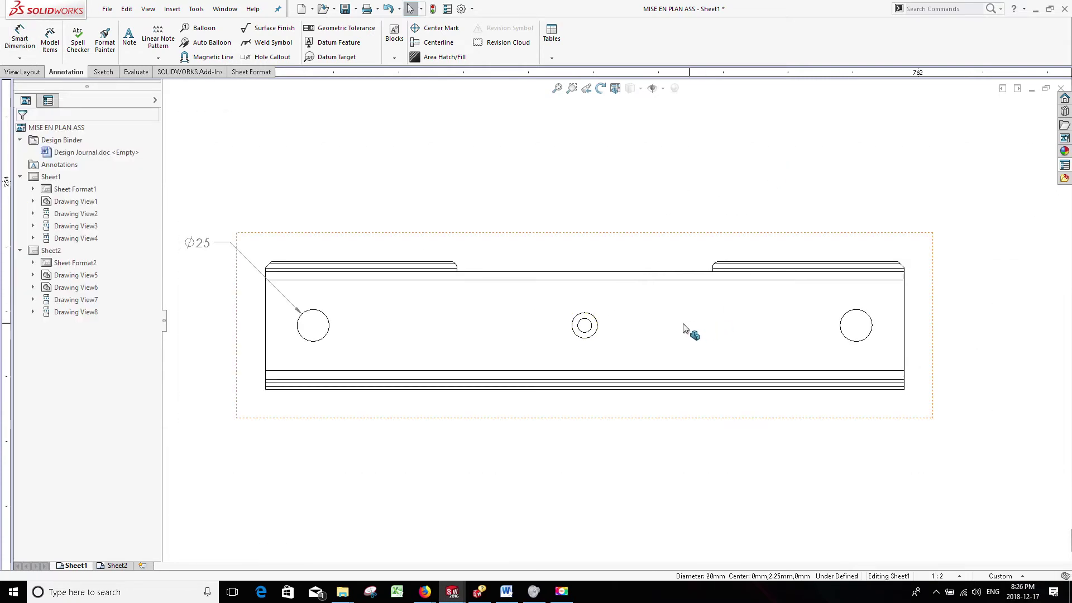
scroll(642, 326, down, 3)
scroll(550, 333, down, 1)
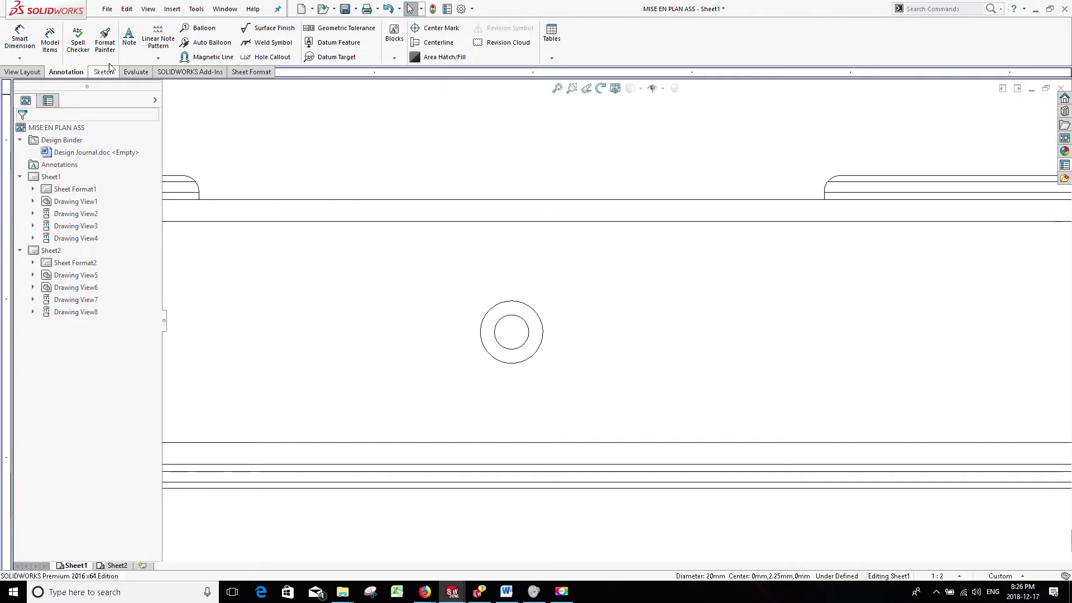
Place the Ø11 THRU ALL, Ø20 X 90° hole callout above the beam's middle hole
click(15, 72)
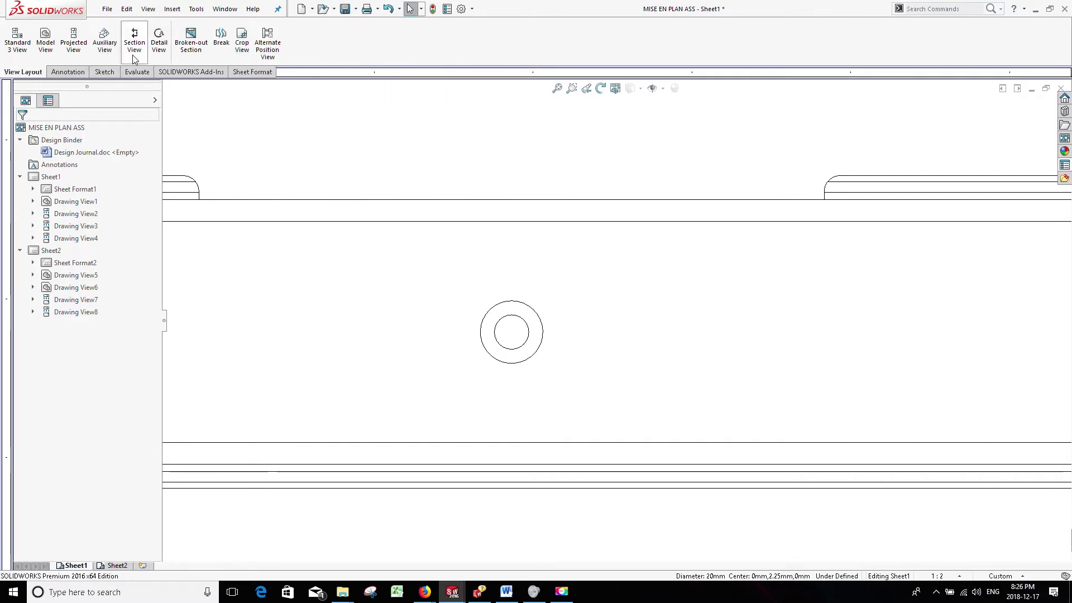
click(83, 76)
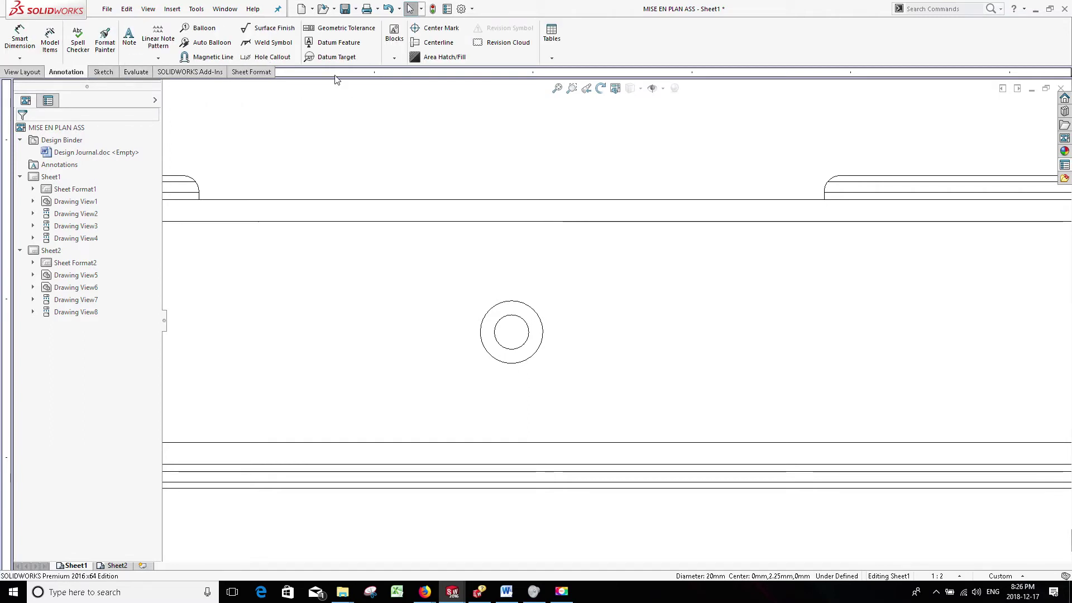
click(249, 59)
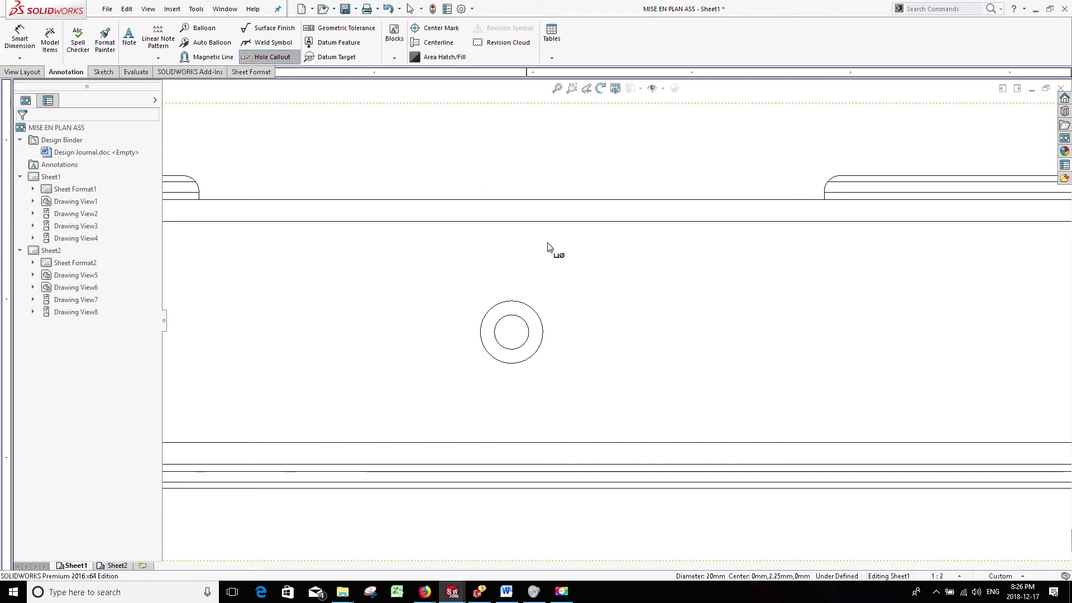
click(527, 309)
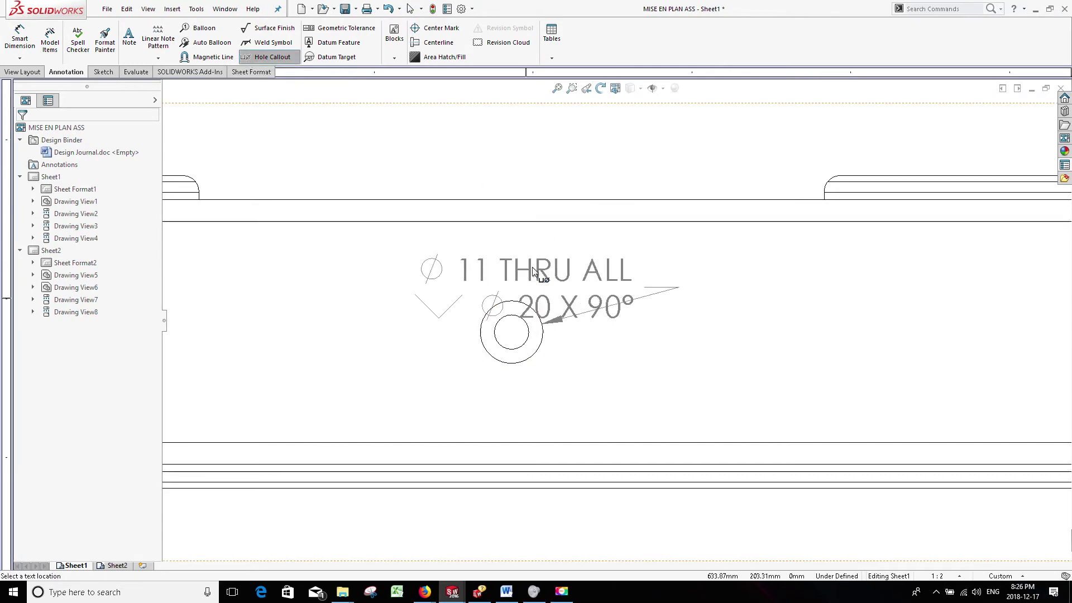
scroll(614, 279, up, 3)
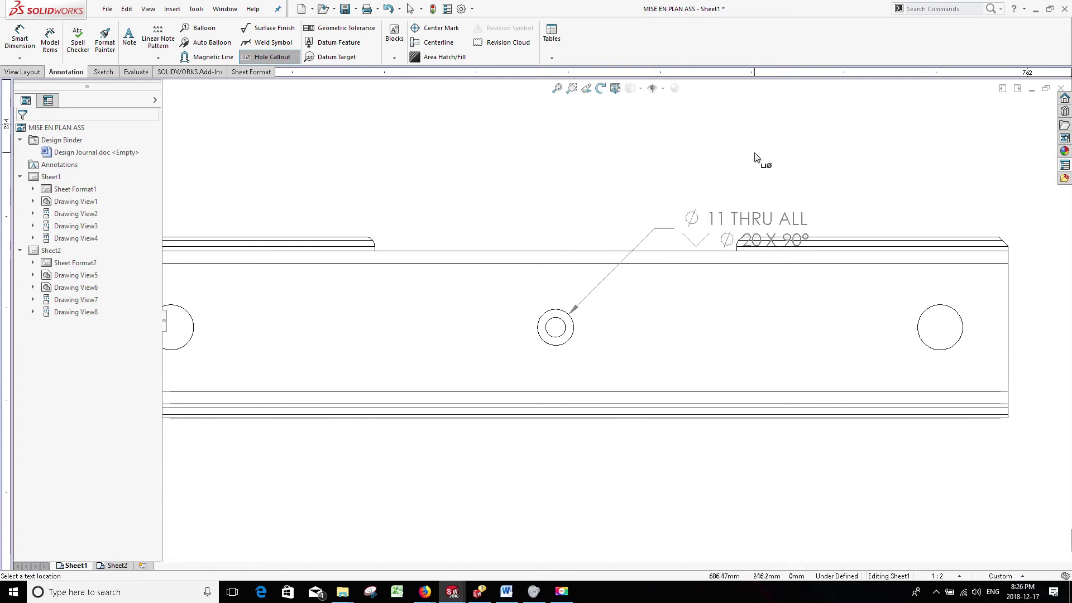
click(726, 119)
scroll(687, 134, down, 2)
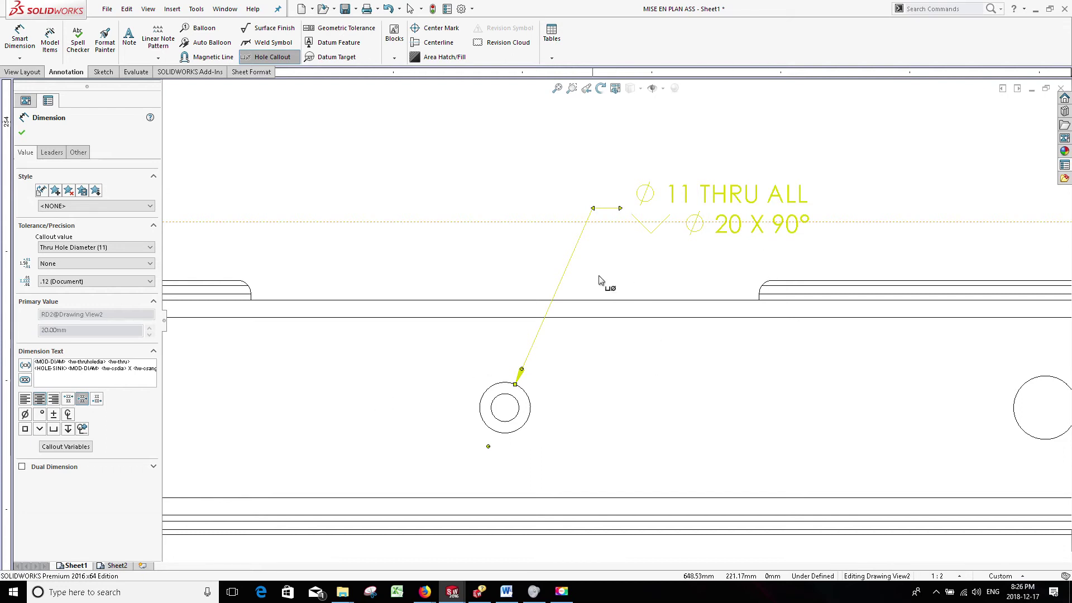
Place the Ø25 THRU hole callout to the left of the left hole
scroll(625, 268, up, 3)
scroll(298, 370, down, 1)
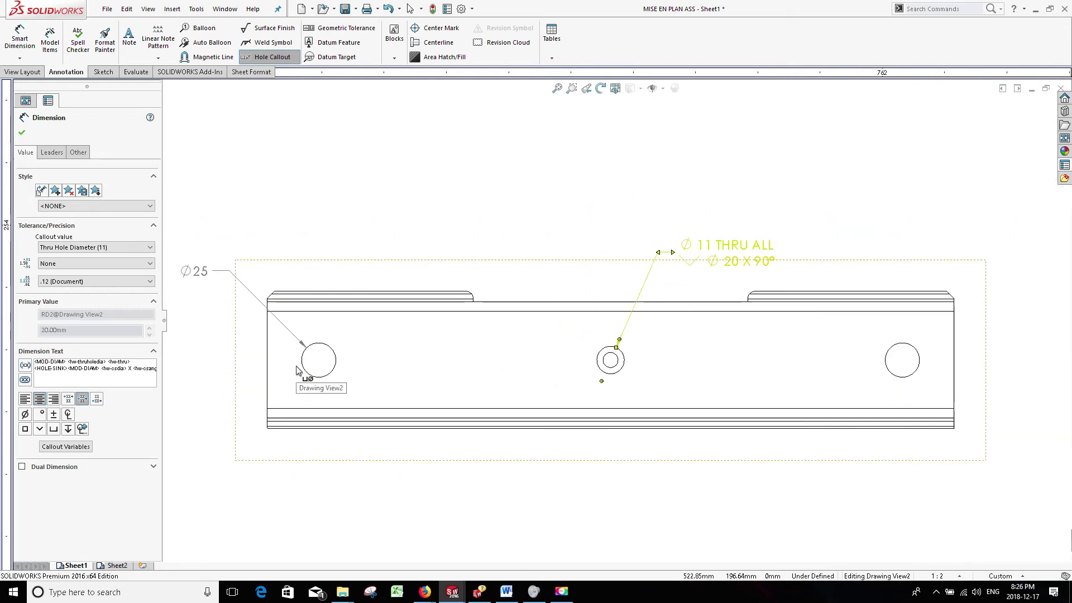
scroll(298, 370, down, 1)
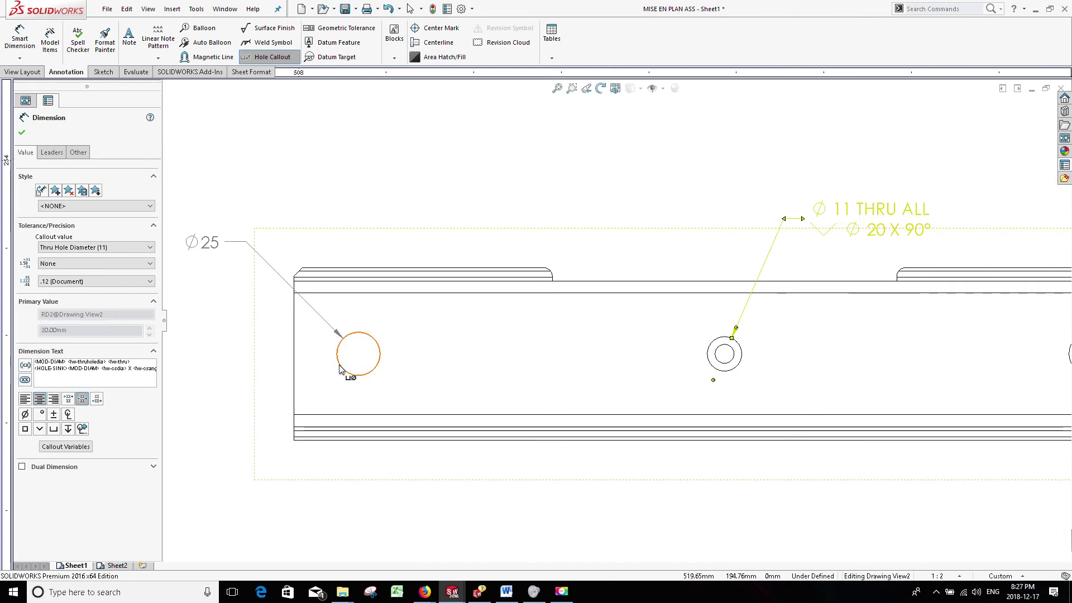
click(340, 369)
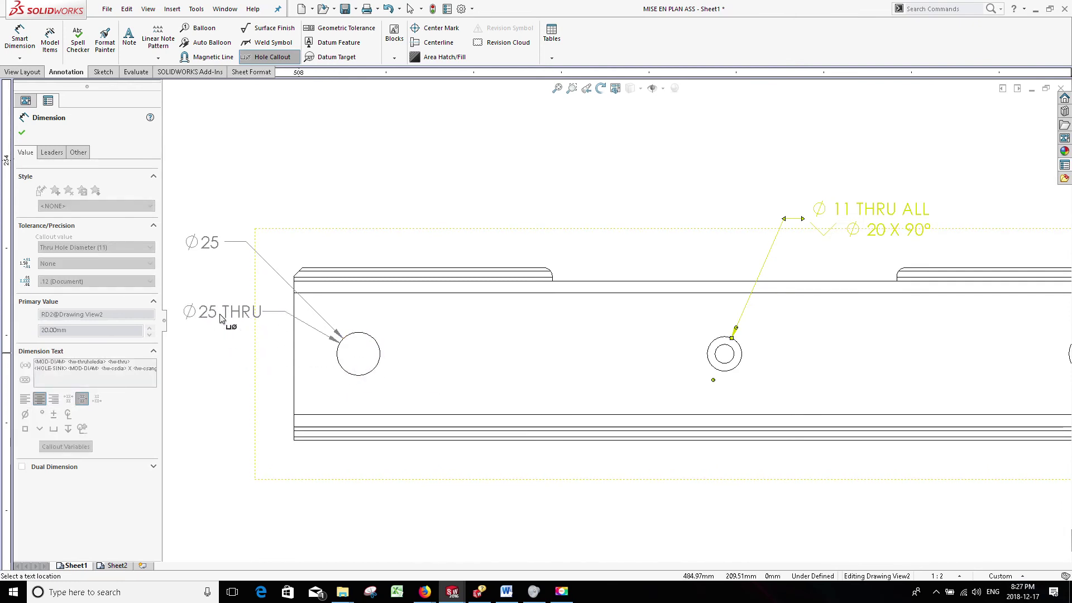
middle_drag(275, 330, 485, 388)
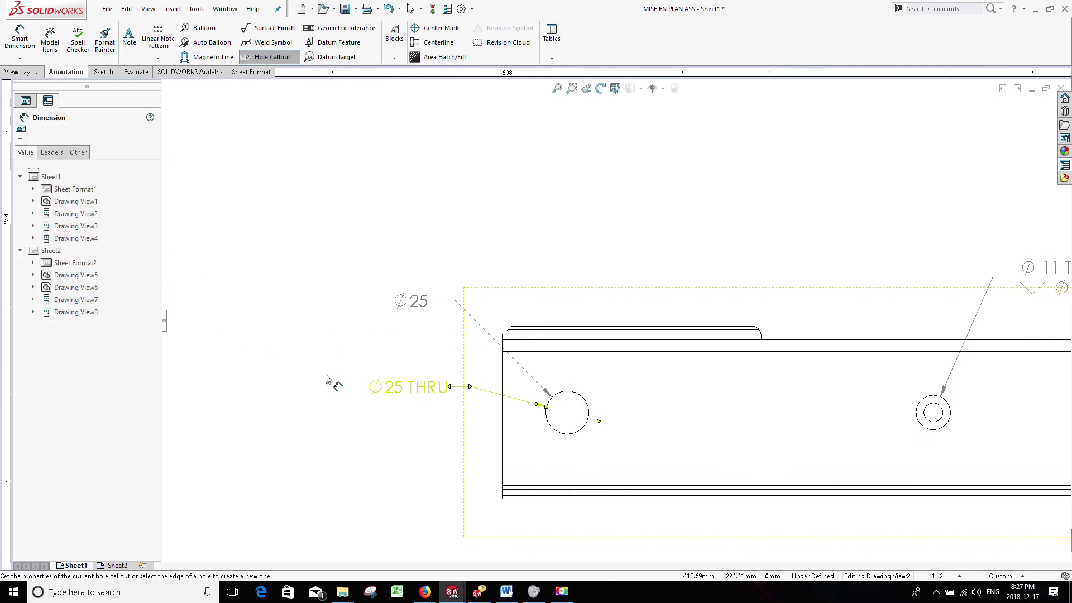
click(398, 391)
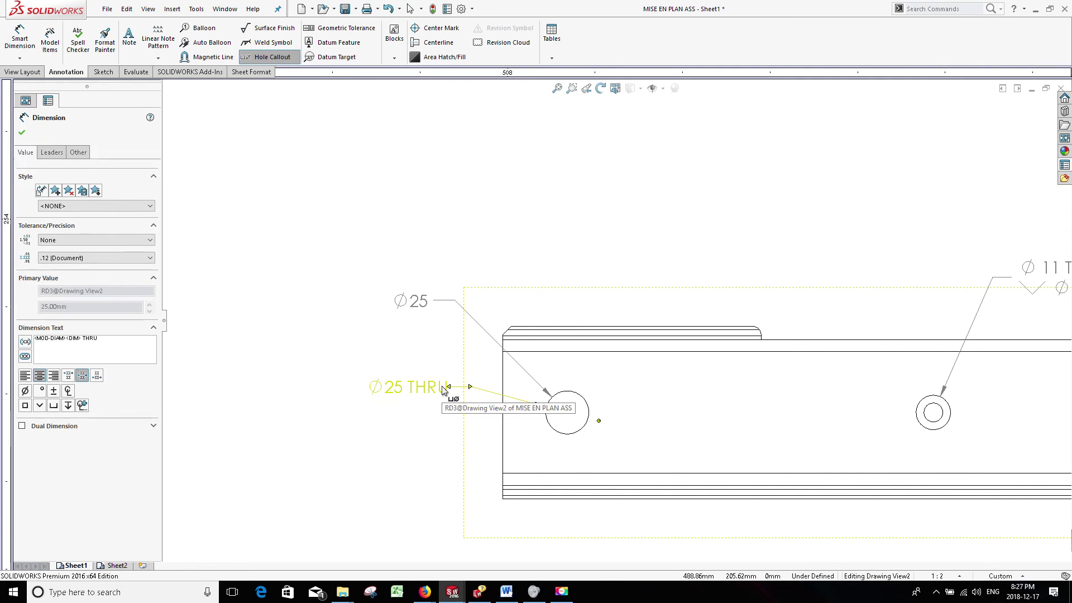